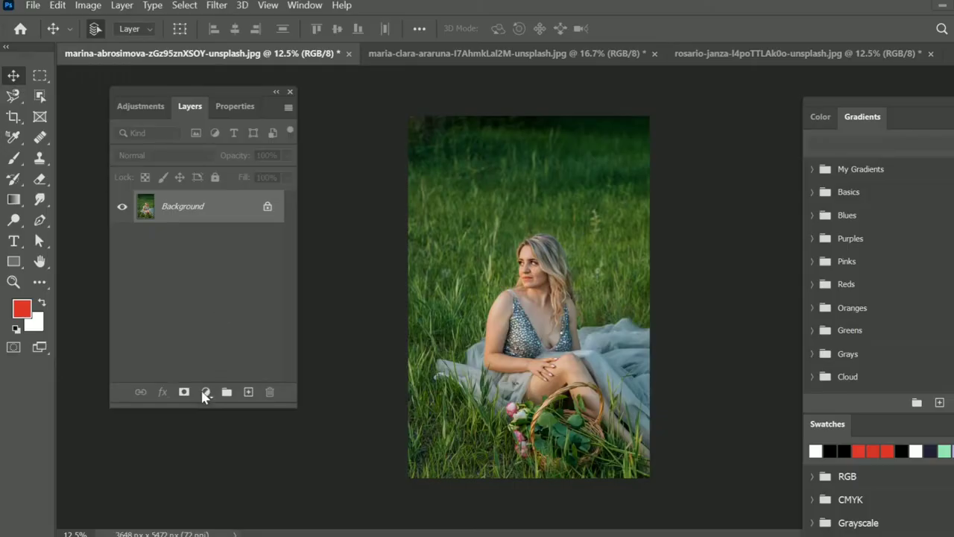
Step: Add a Selective Color layer and set its Yellows to Cyan −100, Magenta +19, Yellow +100
click(206, 393)
click(206, 393)
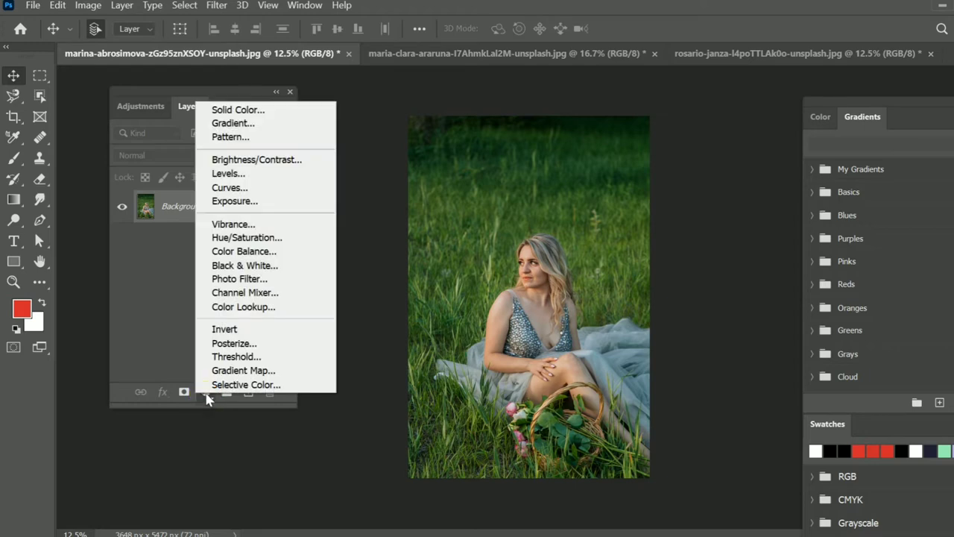
click(237, 385)
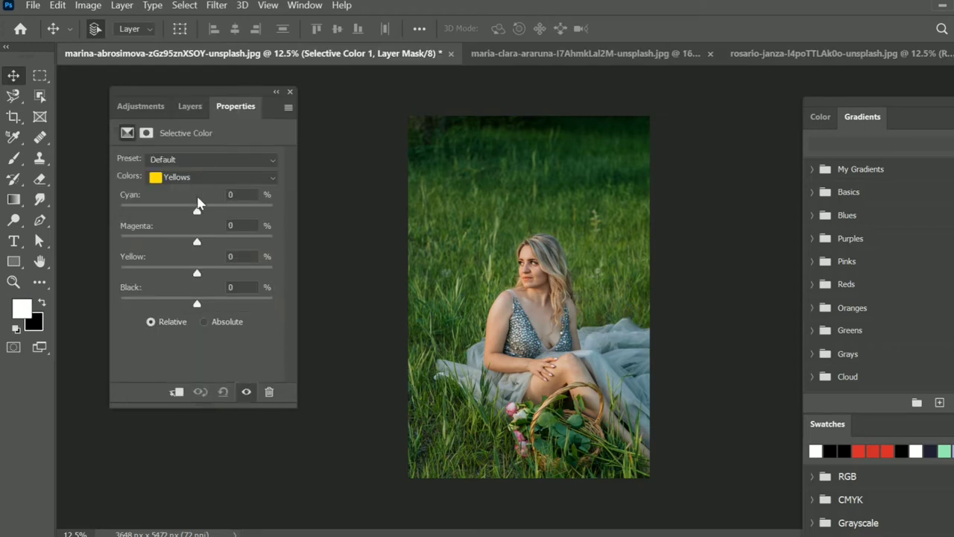
drag(198, 214, 118, 214)
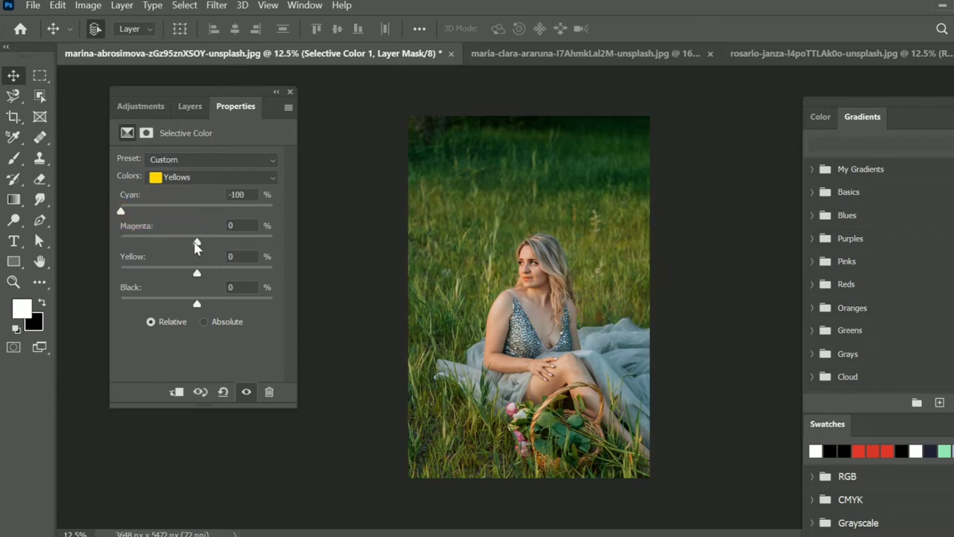
drag(197, 244, 285, 272)
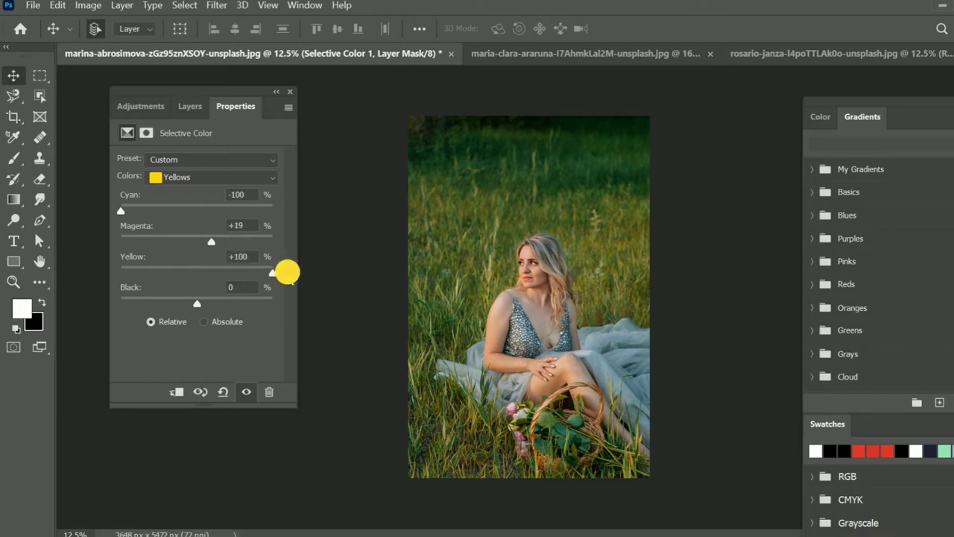
drag(197, 302, 196, 302)
Step: Switch to Greens and set Cyan −100, Magenta +13, Yellow +100, Black +26
click(231, 183)
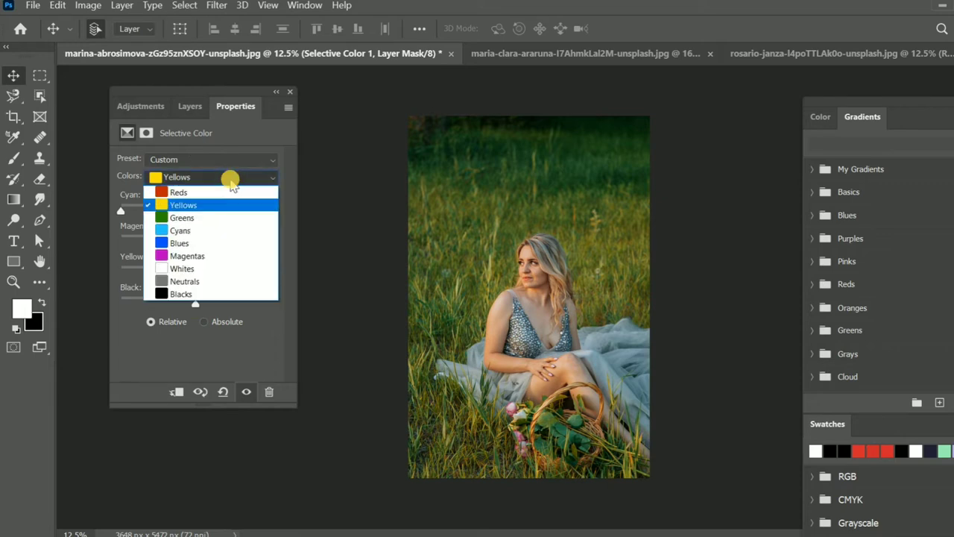
click(207, 219)
drag(197, 213, 113, 210)
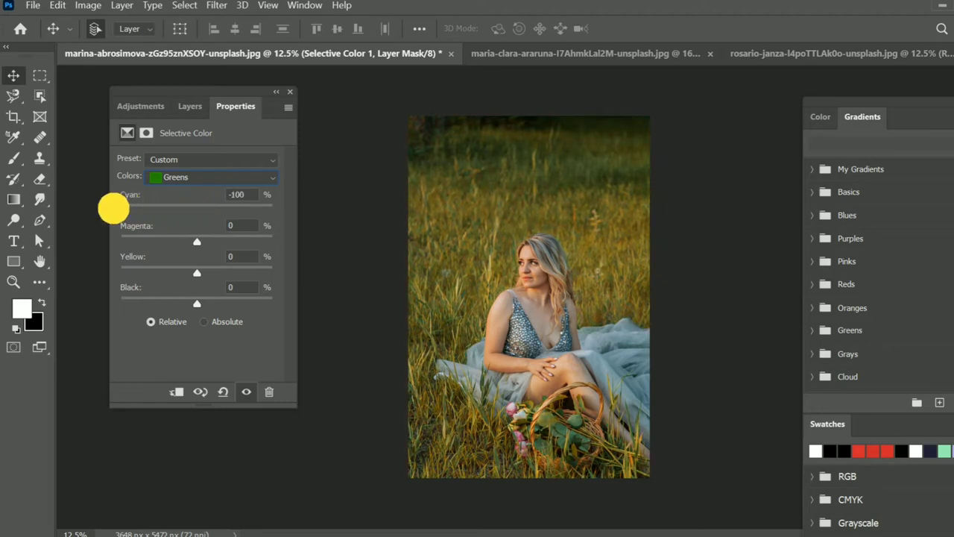
mouse_move(198, 239)
mouse_down()
mouse_move(216, 238)
mouse_move(200, 243)
mouse_up()
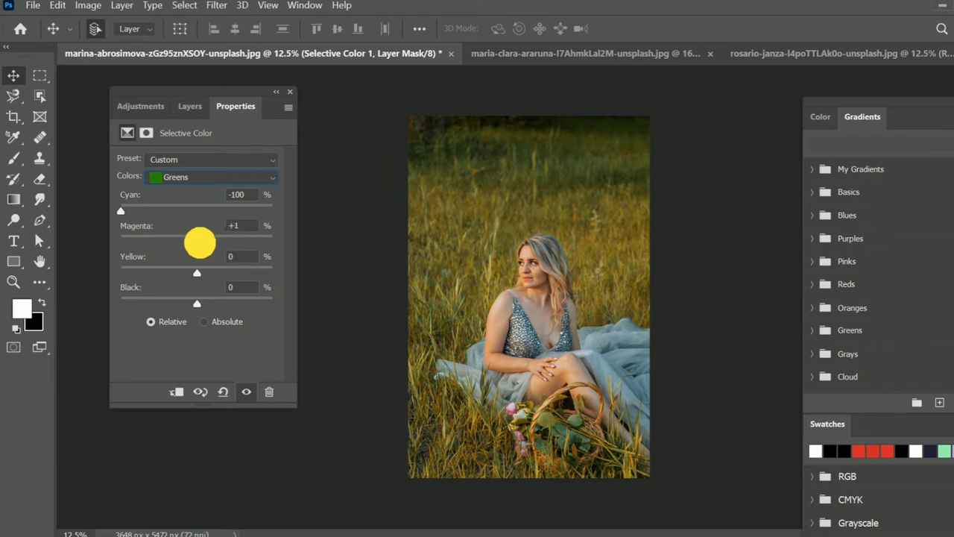
drag(199, 243, 279, 273)
drag(198, 307, 217, 300)
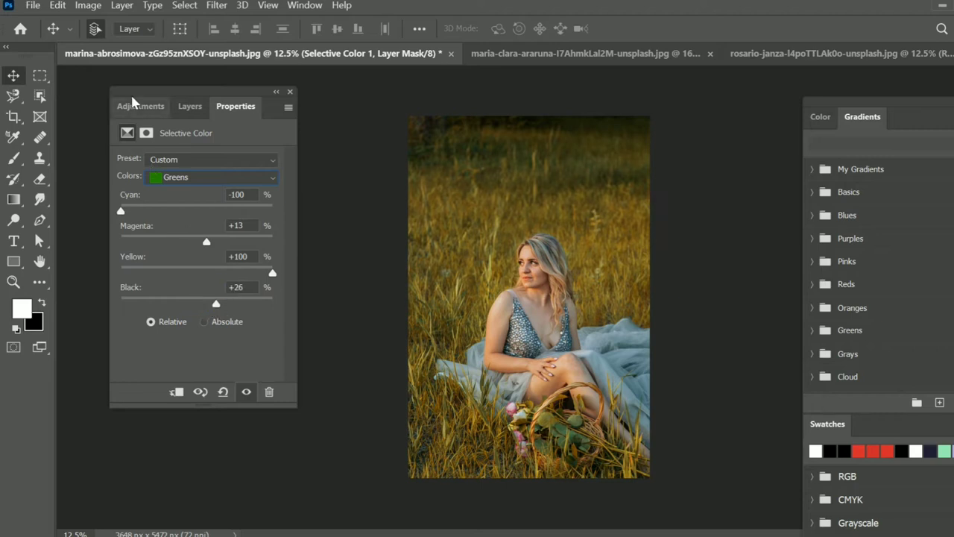
Step: Toggle Selective Color 1 off and on to compare, then select and copy the layer
click(188, 110)
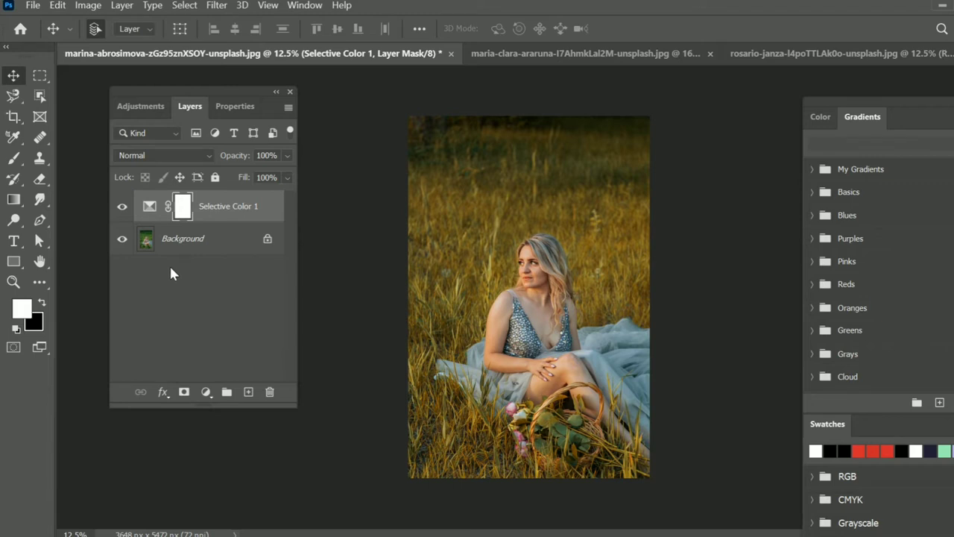
click(122, 207)
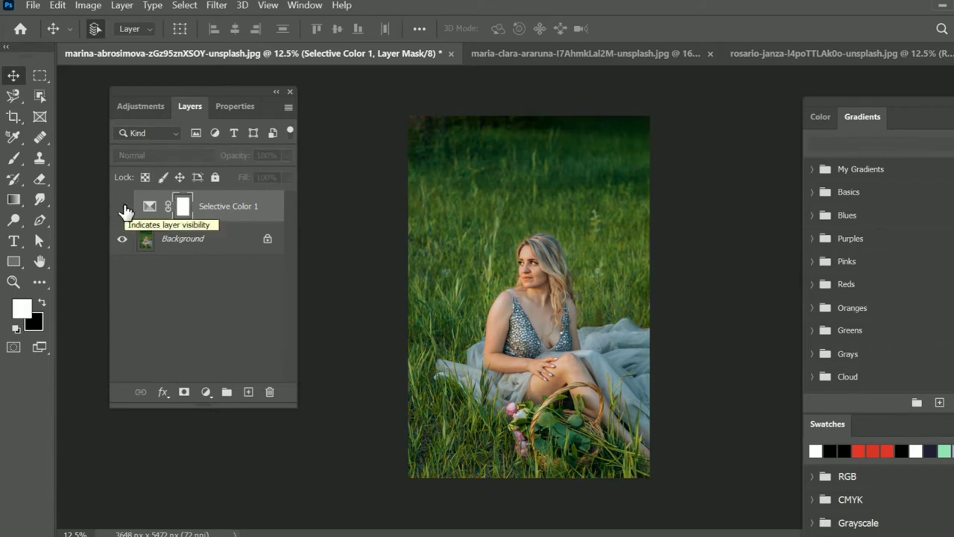
click(122, 208)
click(122, 207)
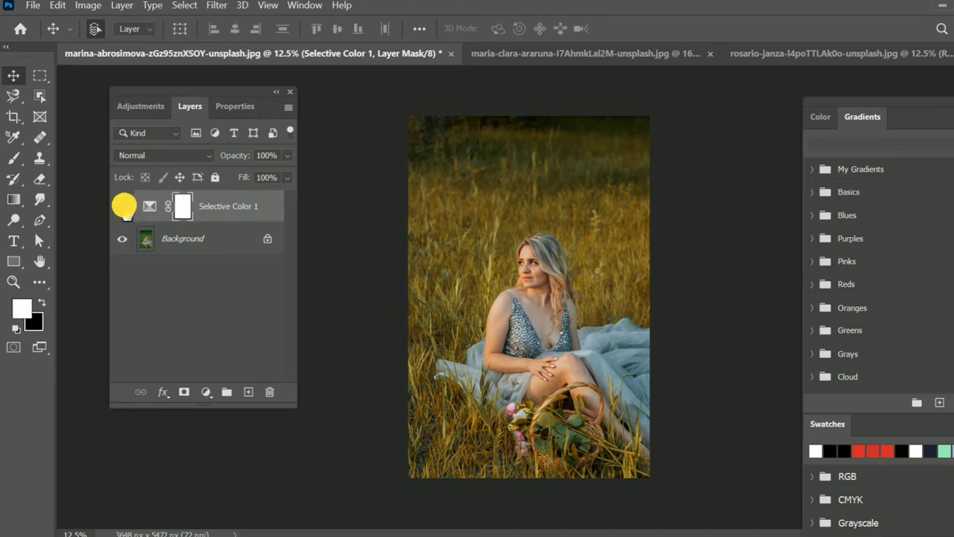
click(122, 207)
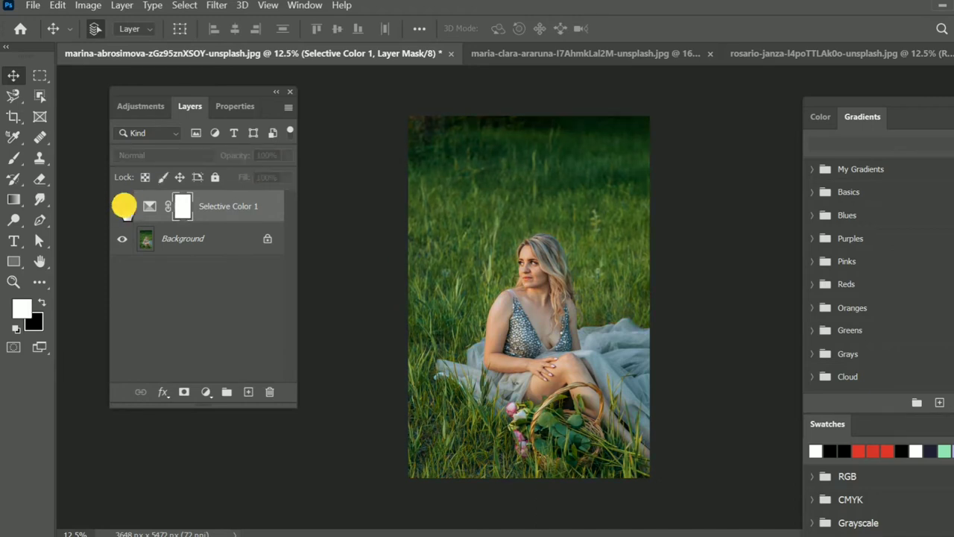
click(229, 208)
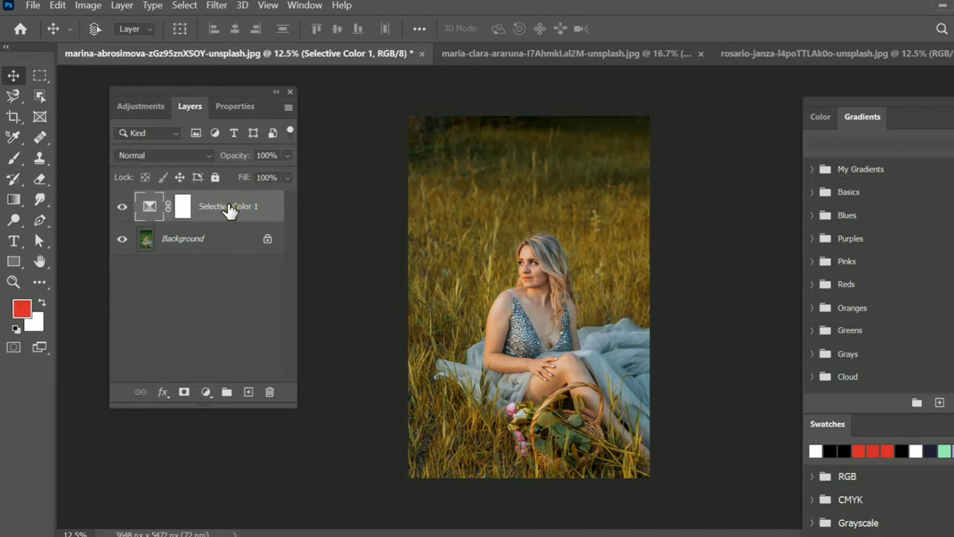
key(ctrl+c)
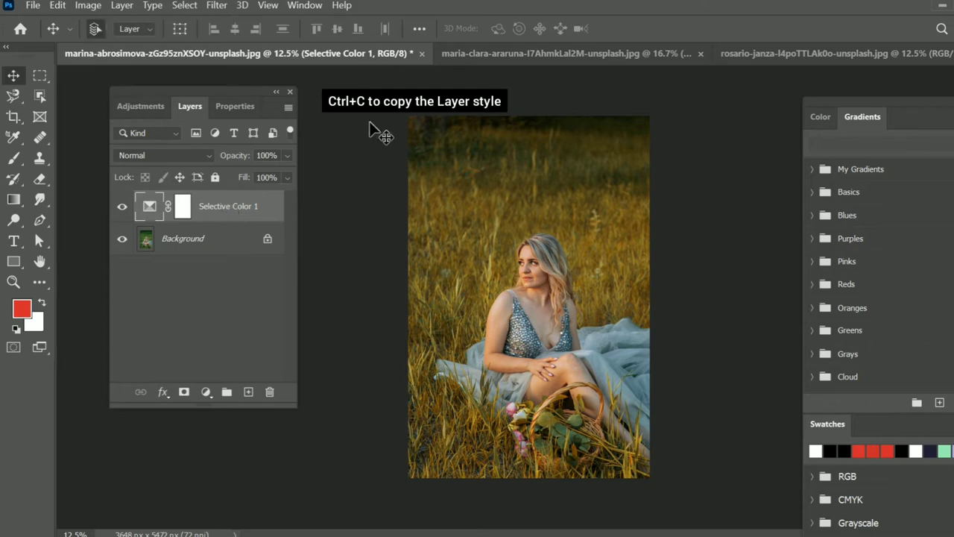
Step: Paste the Selective Color layer into the maria-clara photo and toggle it to compare
click(510, 60)
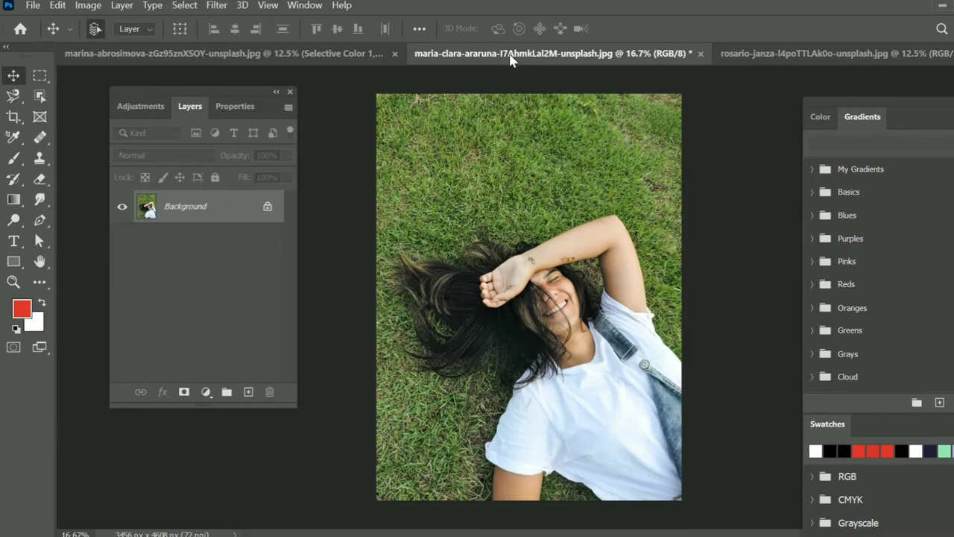
key(ctrl+v)
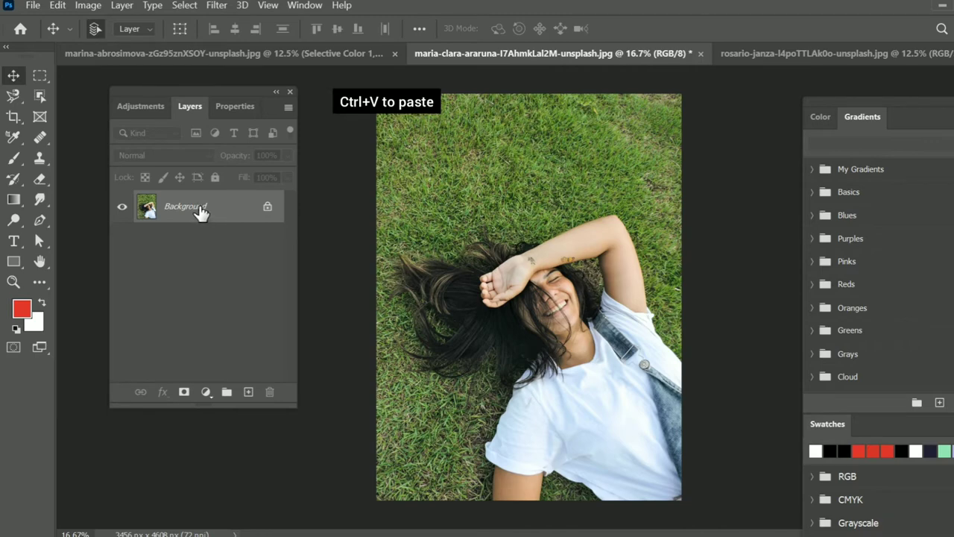
key(ctrl+v)
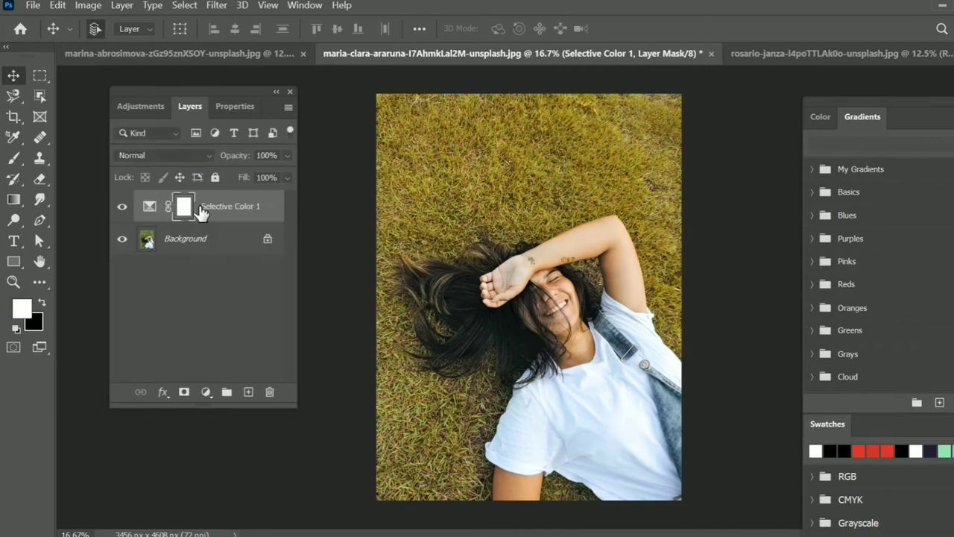
click(125, 206)
click(124, 206)
Step: Tone down the pasted layer: Greens Cyan −90, Yellow +94, and Reds Cyan −4
double_click(149, 208)
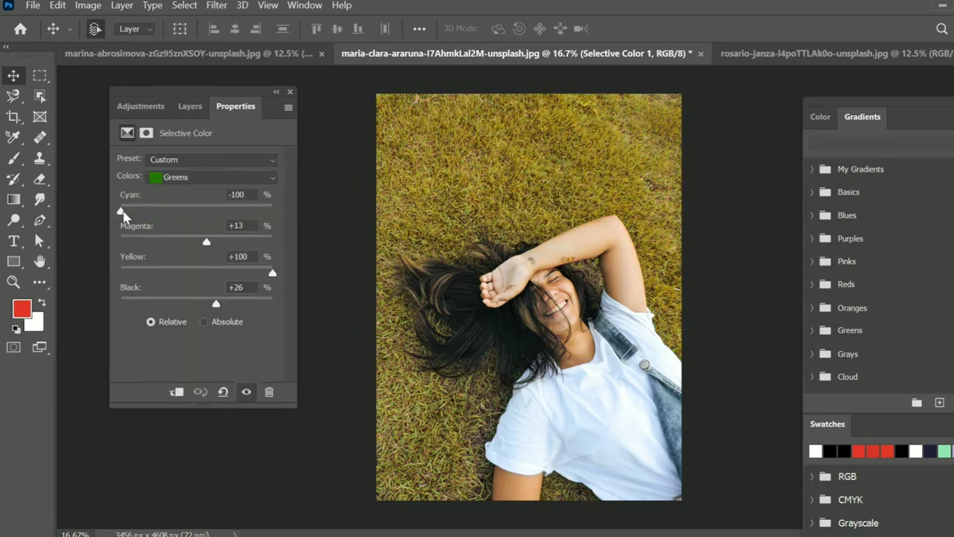
mouse_move(122, 210)
mouse_down()
mouse_move(159, 216)
mouse_move(129, 219)
mouse_up()
drag(273, 278, 267, 276)
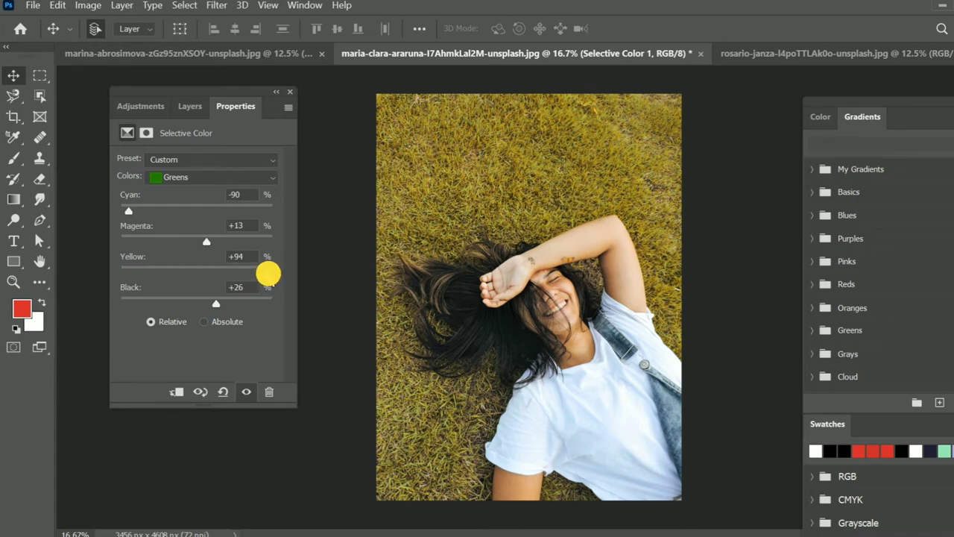
click(195, 178)
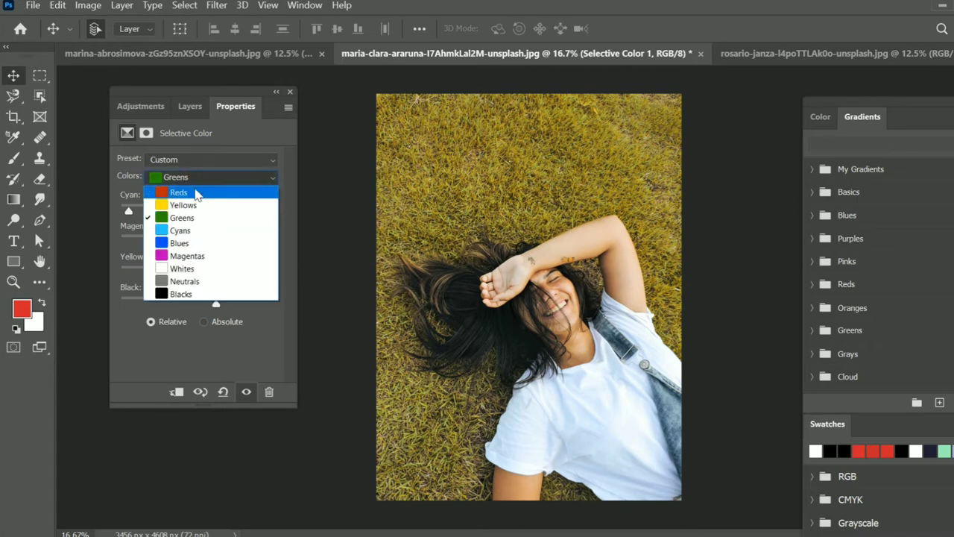
click(197, 193)
drag(197, 211, 194, 211)
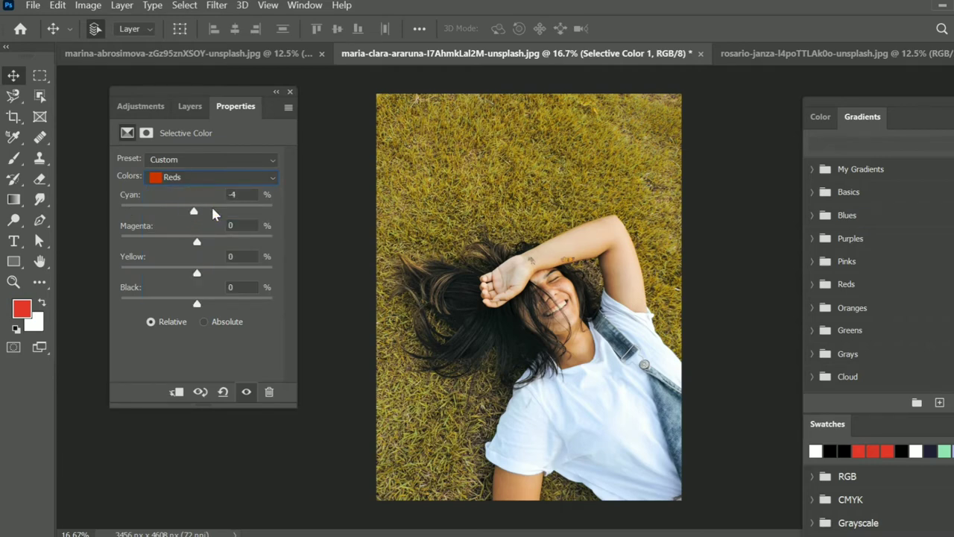
Step: Hide and reshow the Selective Color 1 layer to compare against the original
click(144, 108)
click(188, 106)
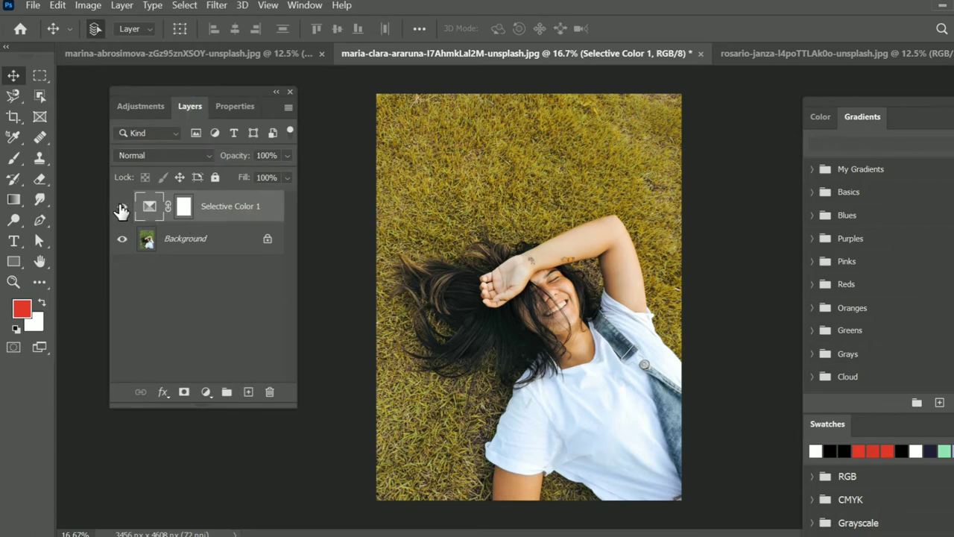
click(122, 210)
click(123, 210)
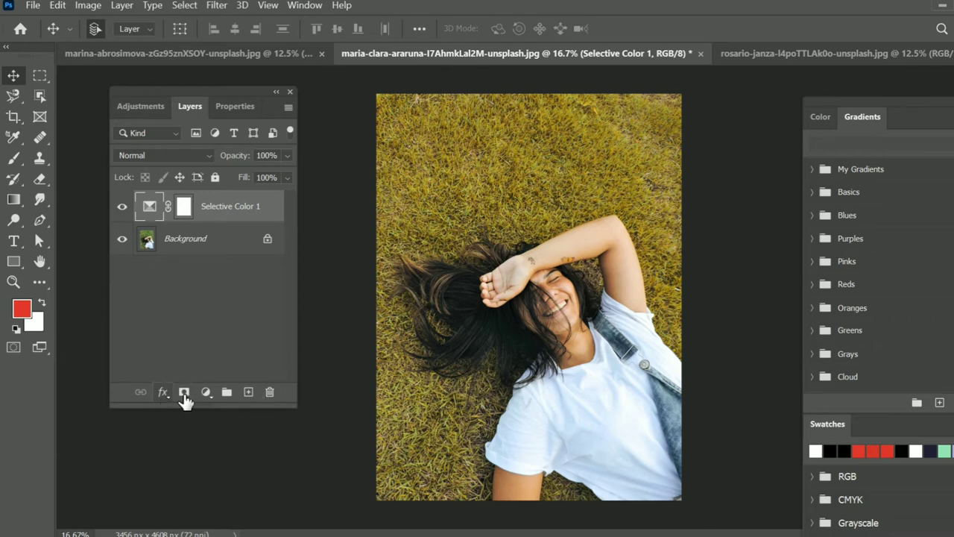
Step: Add a Channel Mixer adjustment layer with Red as the output channel
click(206, 392)
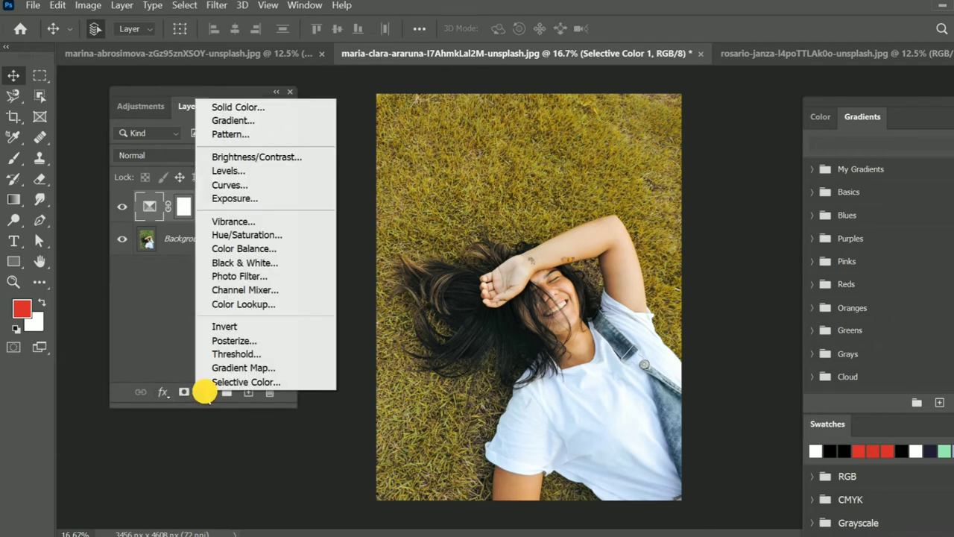
click(292, 292)
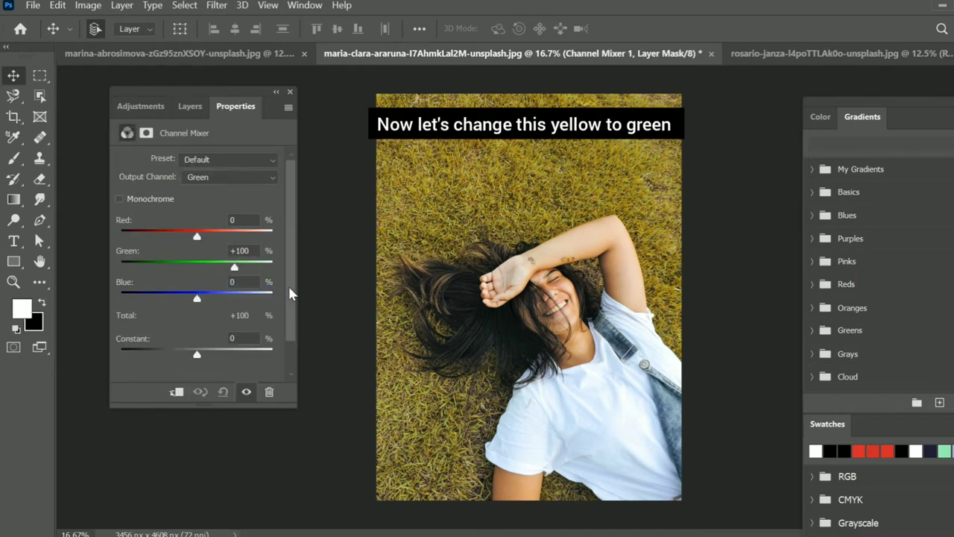
click(220, 181)
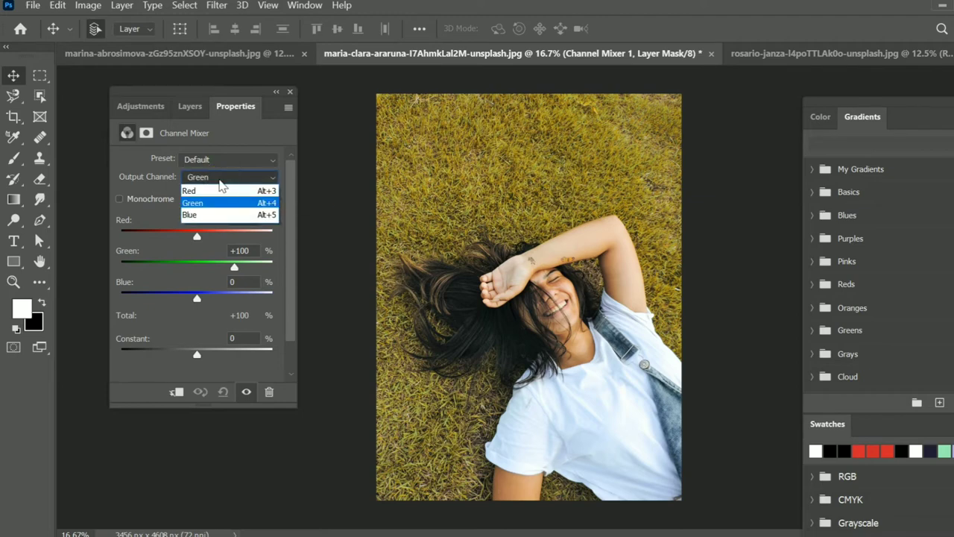
click(216, 184)
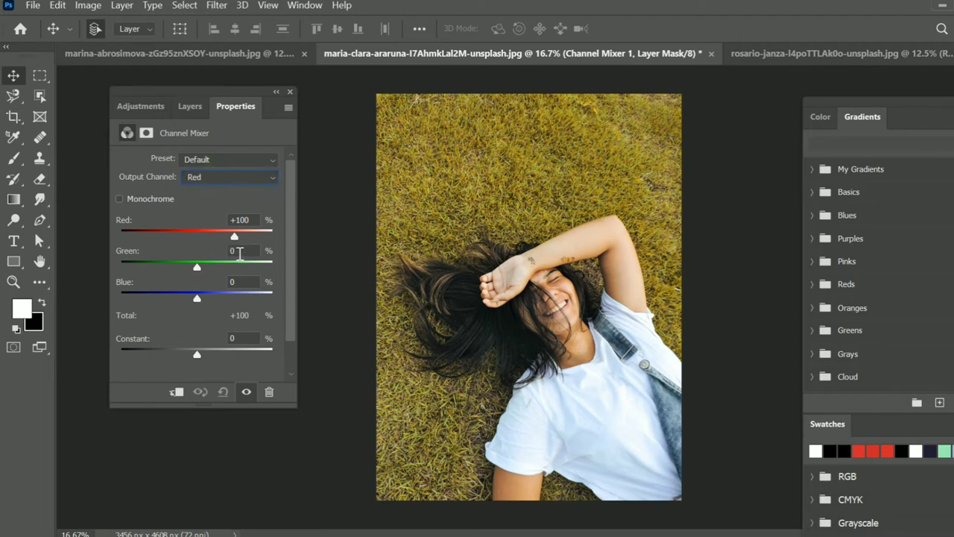
Step: Set the Red output to Red +102, Green −24, Blue +24, Constant −7
drag(235, 238, 235, 238)
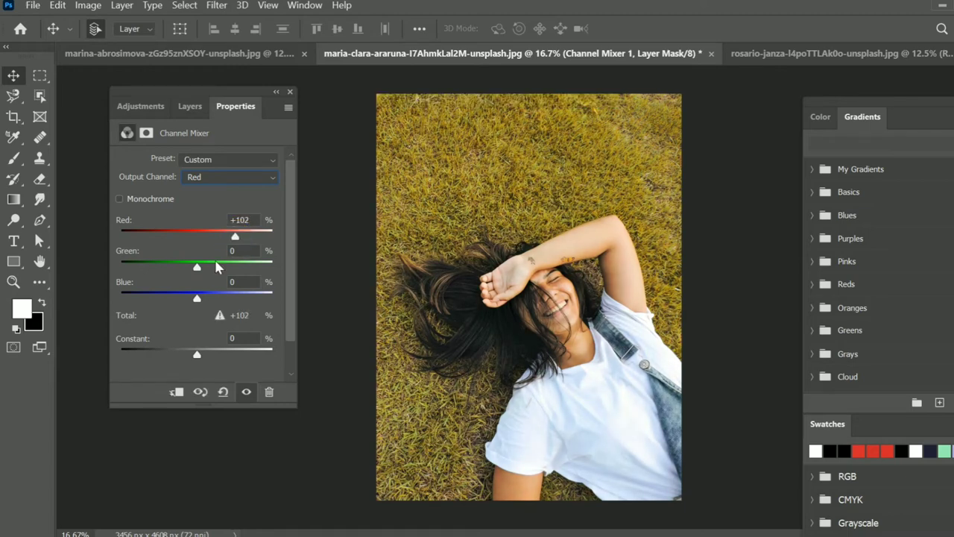
mouse_move(197, 267)
mouse_down()
mouse_move(217, 265)
mouse_move(186, 268)
mouse_move(207, 297)
mouse_up()
click(196, 299)
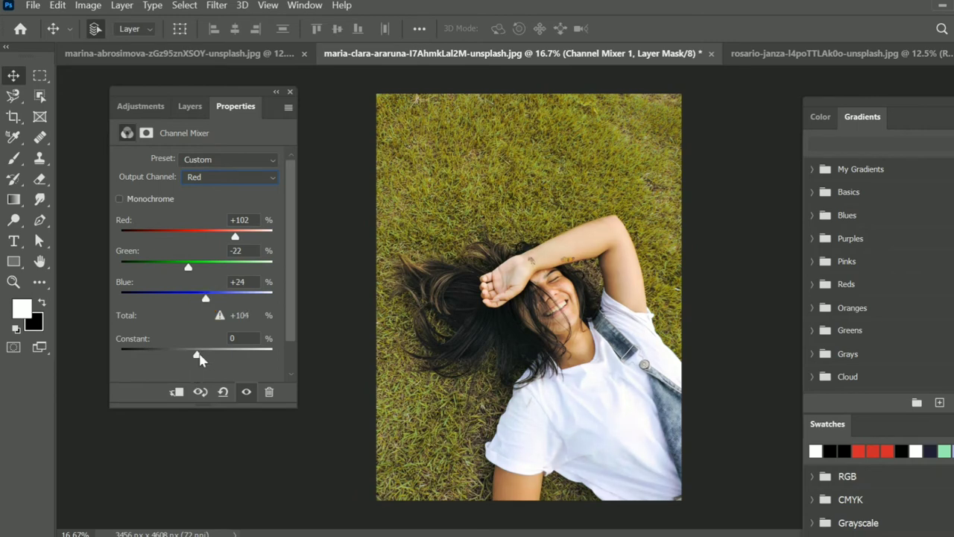
drag(197, 355, 195, 354)
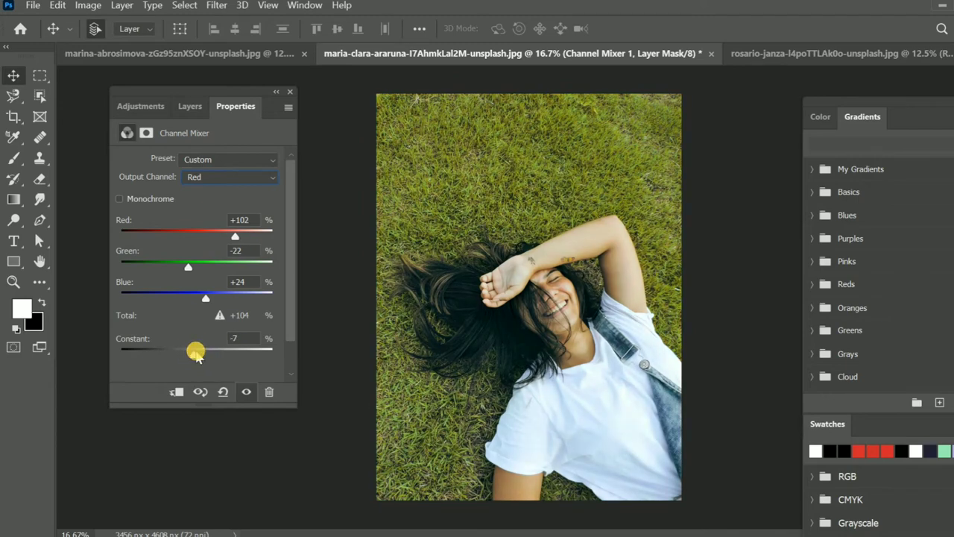
drag(188, 268, 188, 266)
drag(235, 237, 236, 236)
Step: Switch to the Green output and set Red +1, Green +114, Blue −16, Constant −3
click(264, 179)
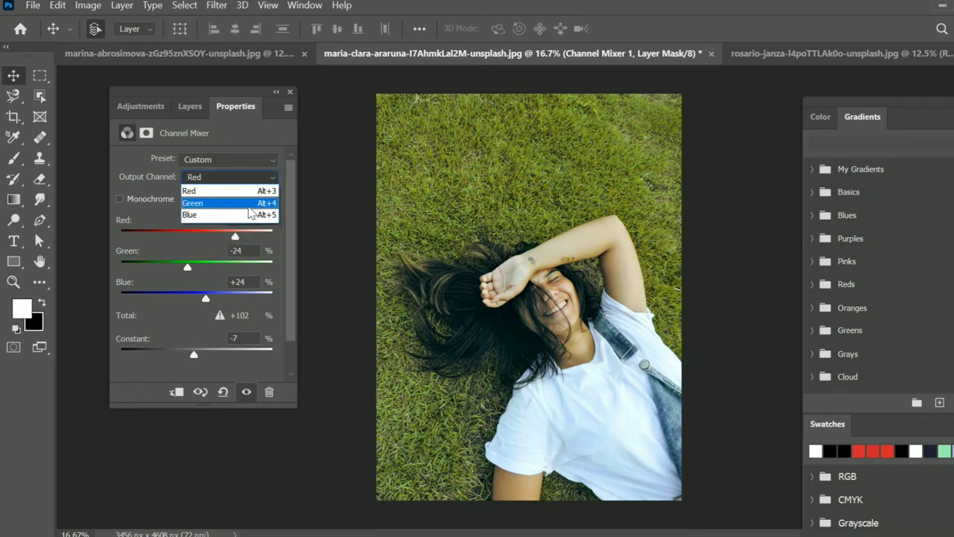
click(252, 197)
drag(235, 268, 240, 266)
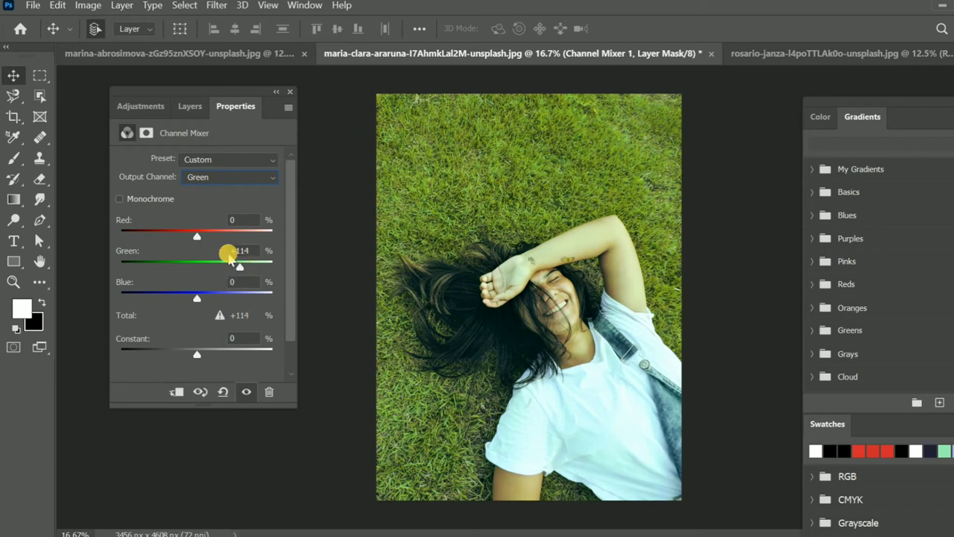
drag(197, 236, 197, 237)
mouse_move(197, 300)
mouse_down()
mouse_move(209, 292)
mouse_move(191, 294)
mouse_up()
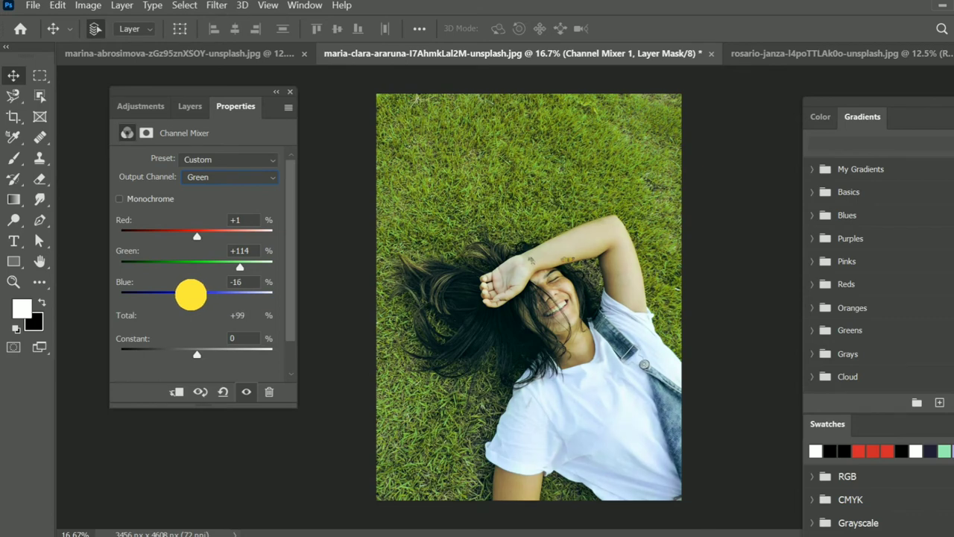
drag(198, 356, 195, 352)
click(240, 267)
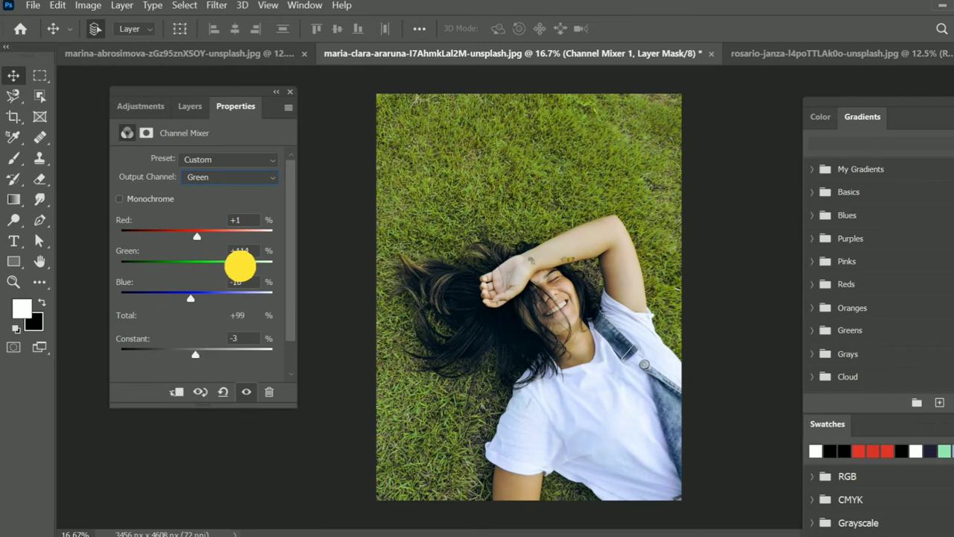
drag(240, 266, 239, 266)
click(185, 106)
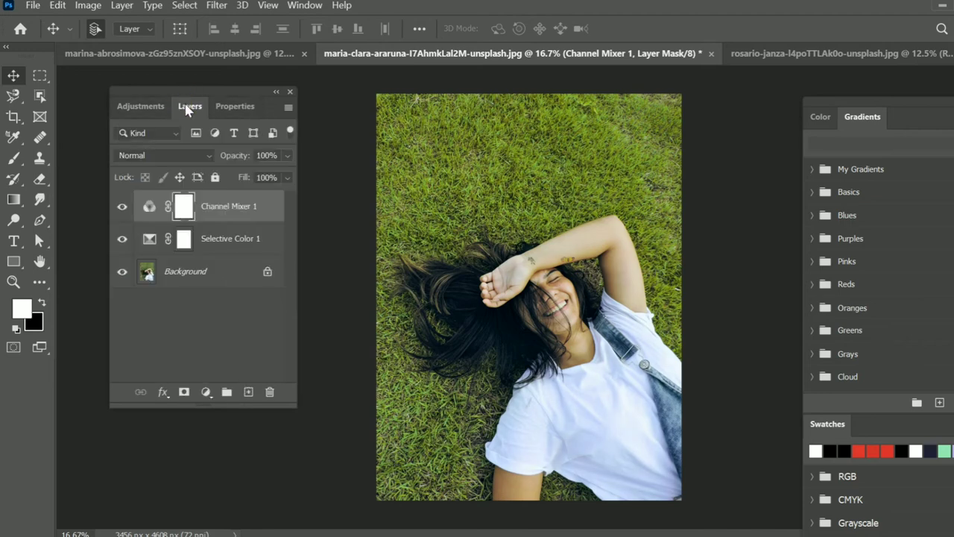
Step: Toggle Channel Mixer 1 to compare, leaving Selective Color 1 hidden and Channel Mixer 1 selected
click(123, 209)
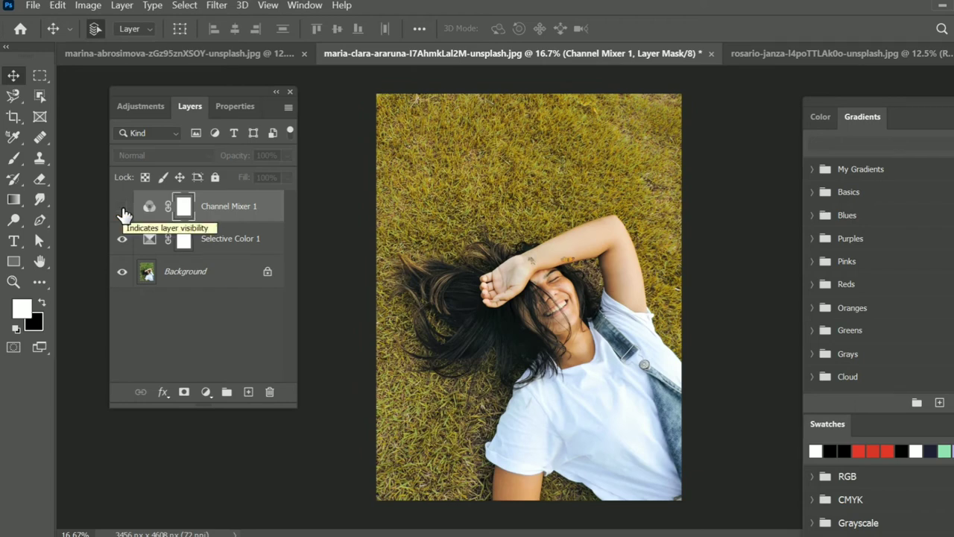
click(122, 210)
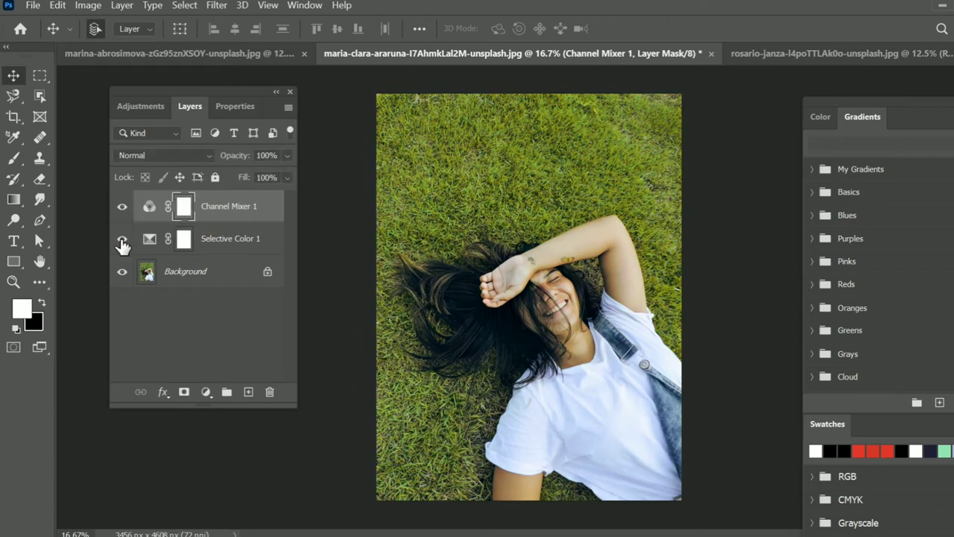
click(122, 241)
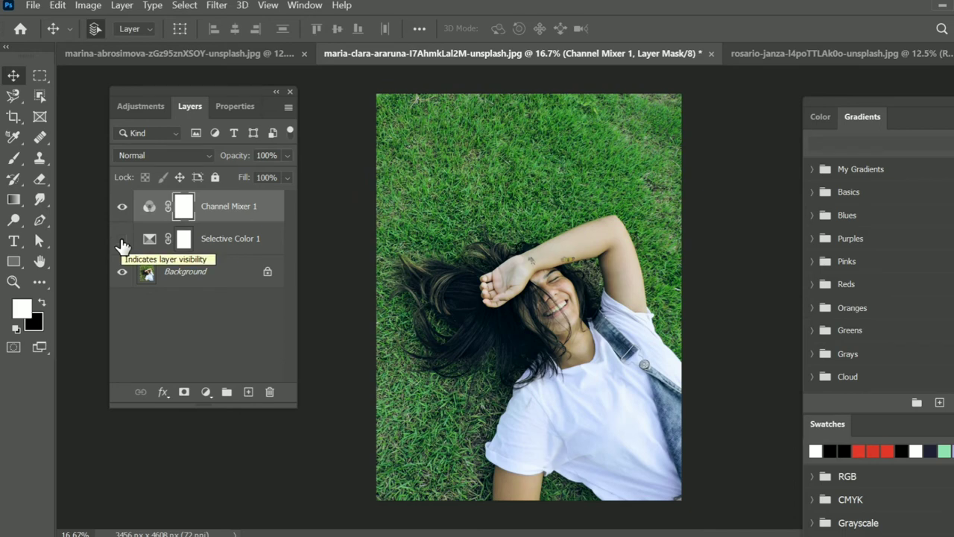
click(121, 210)
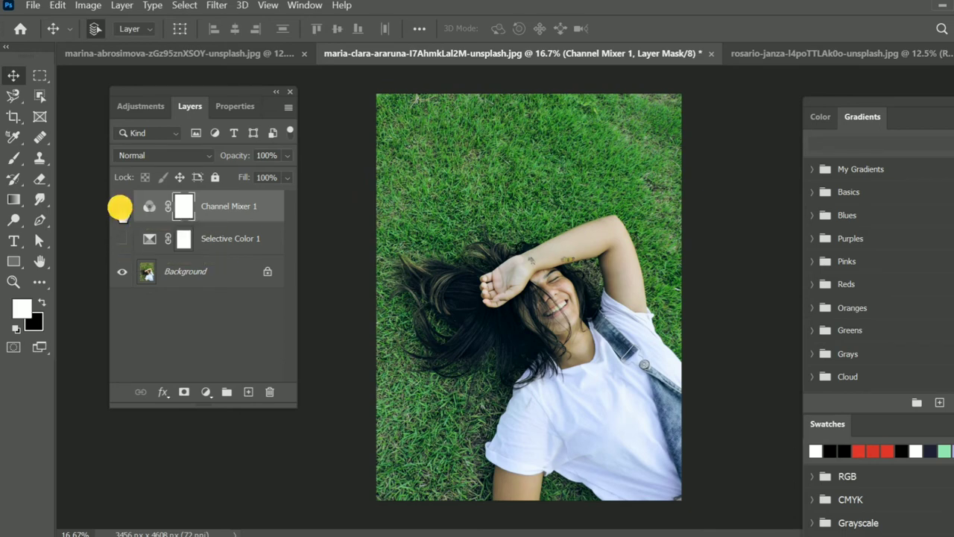
click(121, 210)
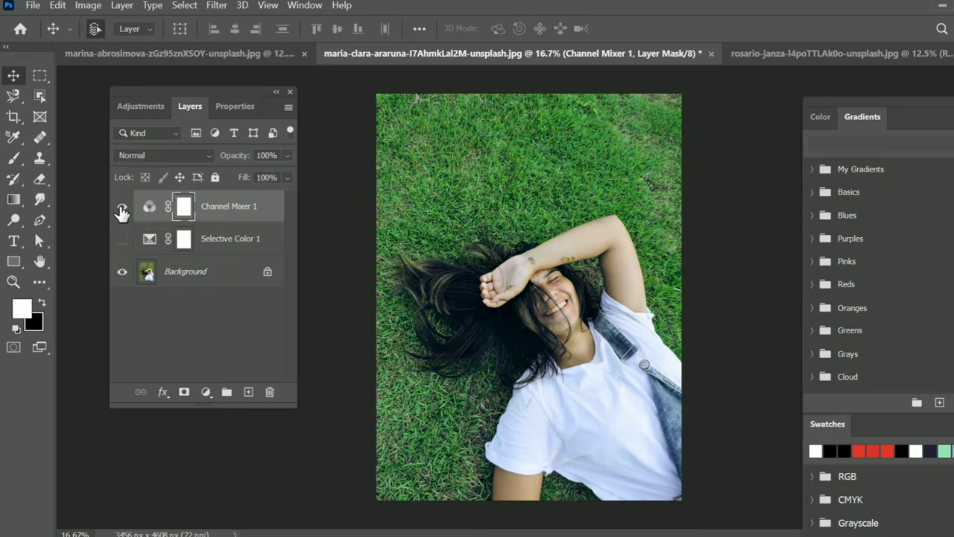
click(121, 209)
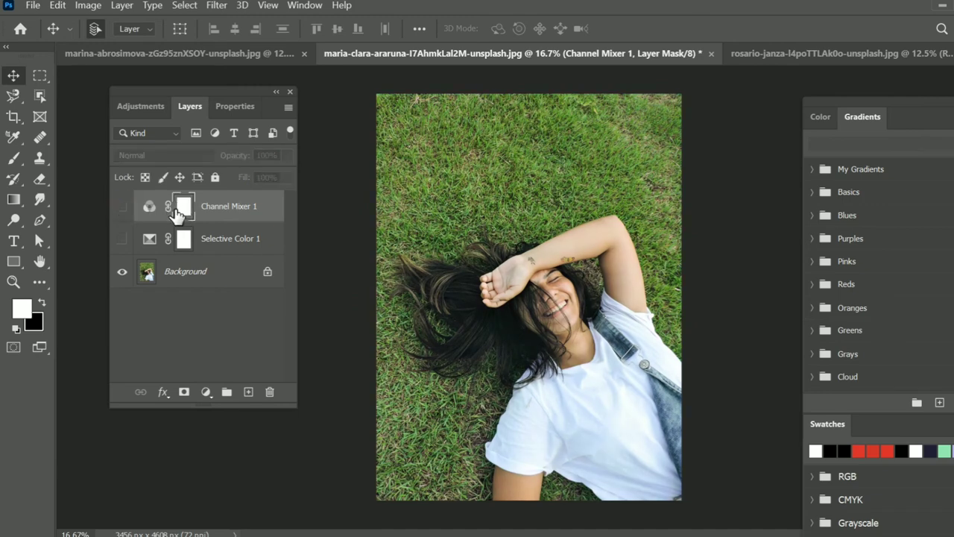
click(122, 207)
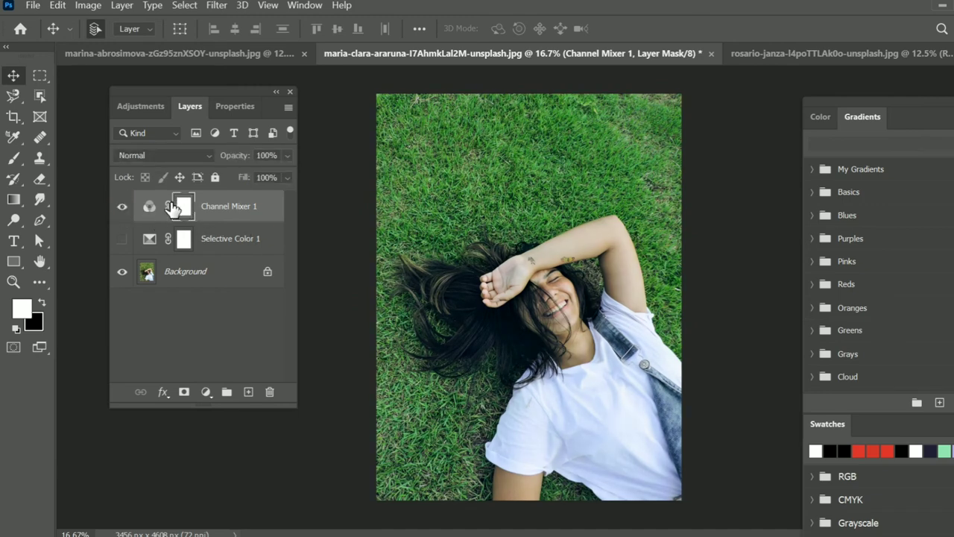
click(149, 206)
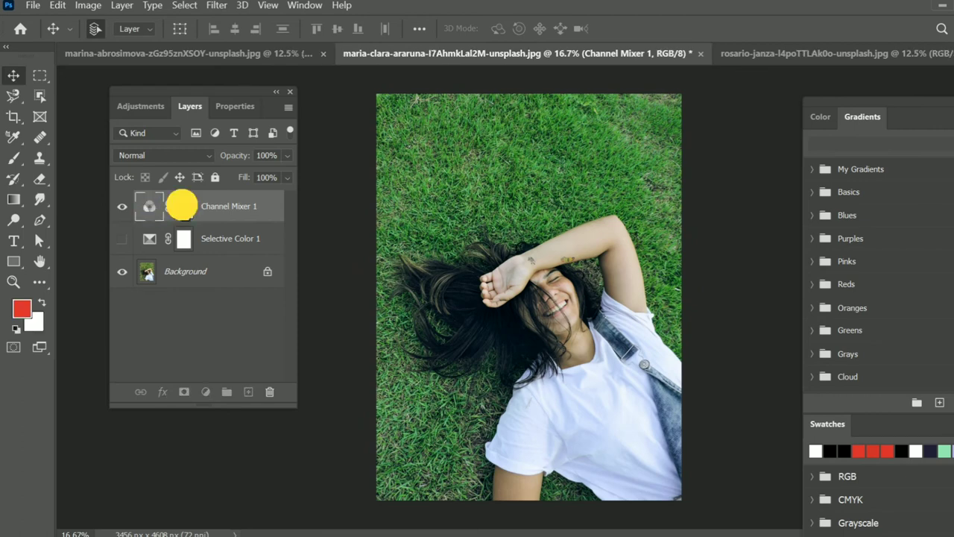
Step: Reopen the Channel Mixer and raise green, lower blue to −32 in the Green output
double_click(149, 207)
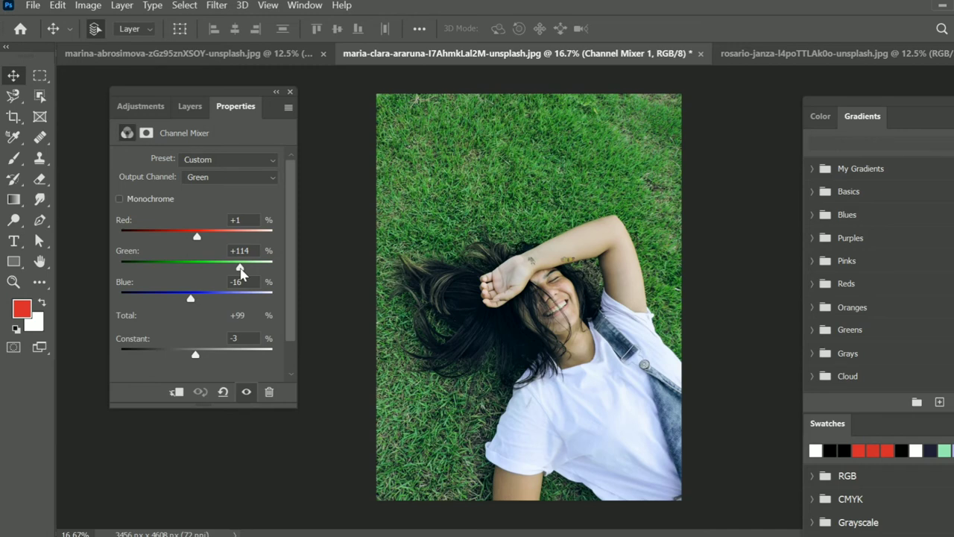
click(240, 270)
drag(242, 270, 246, 267)
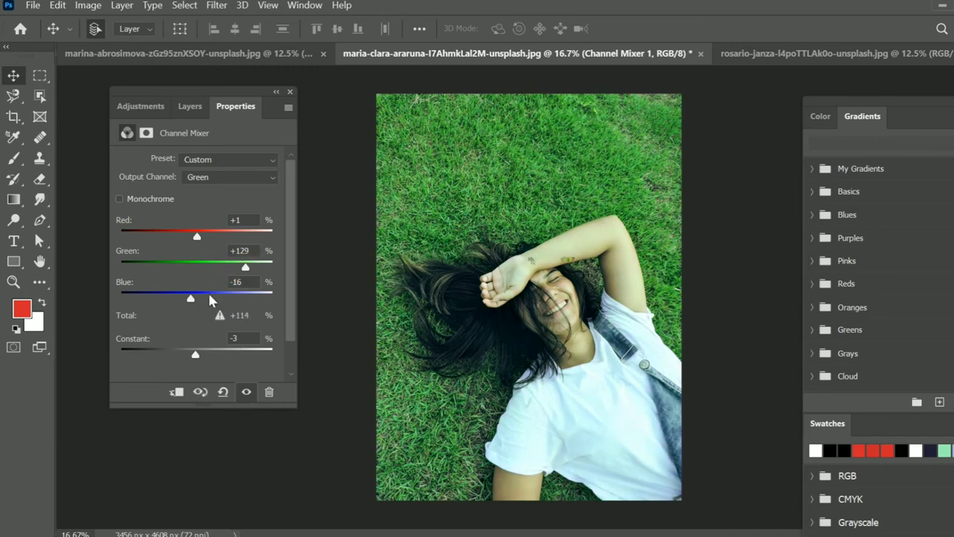
drag(190, 297, 185, 296)
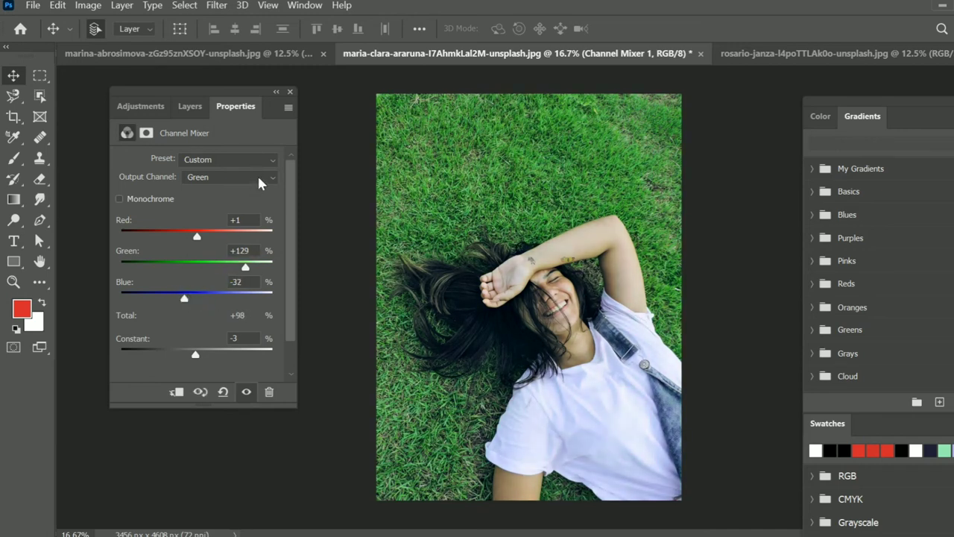
drag(246, 267, 249, 266)
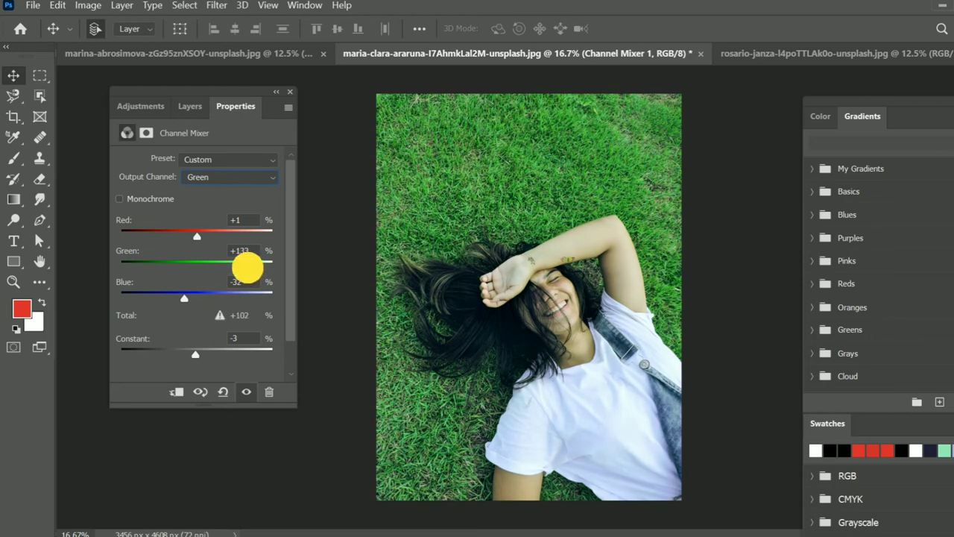
Step: Set the Red output's Green to −28 and Blue to +20
click(183, 299)
click(224, 177)
click(196, 160)
click(184, 267)
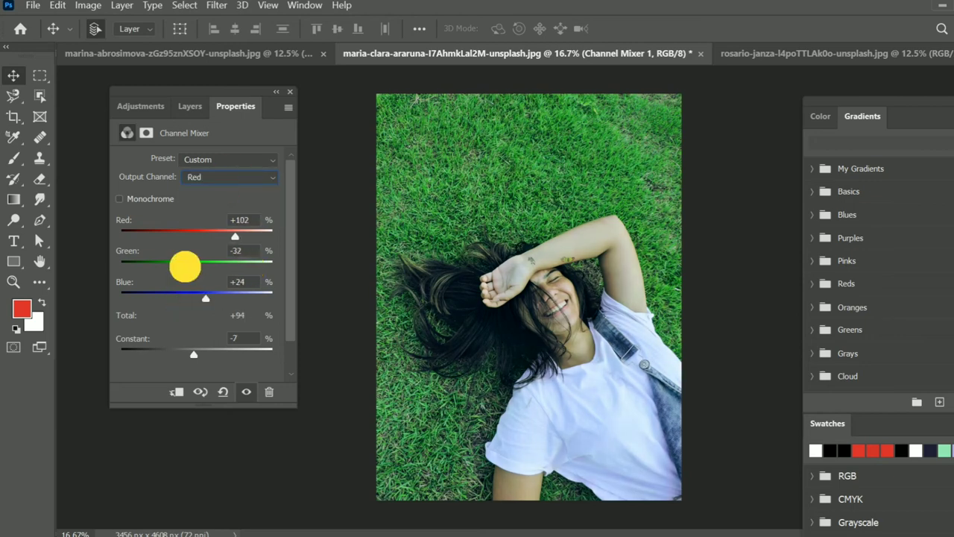
drag(206, 297, 212, 296)
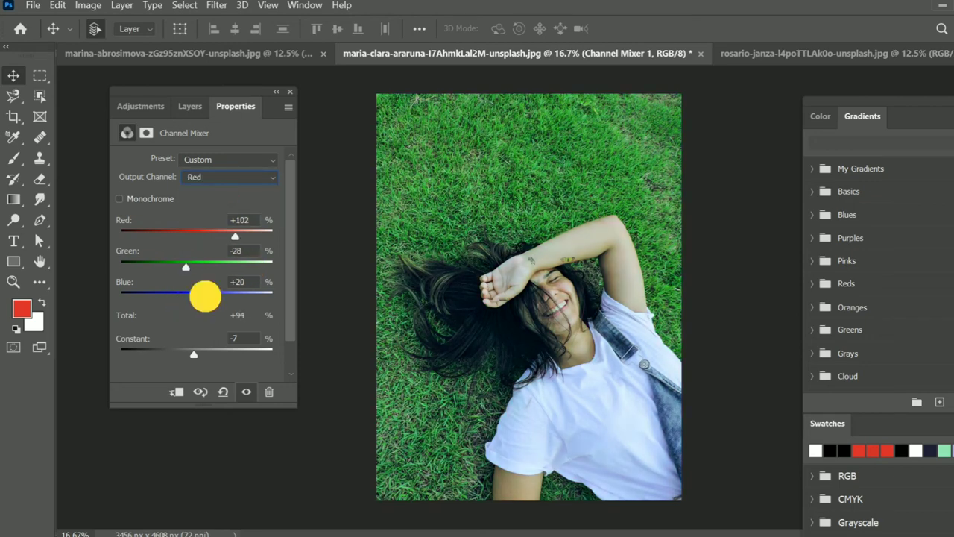
click(189, 106)
Step: Compare with and without Channel Mixer 1, leaving it hidden
click(122, 206)
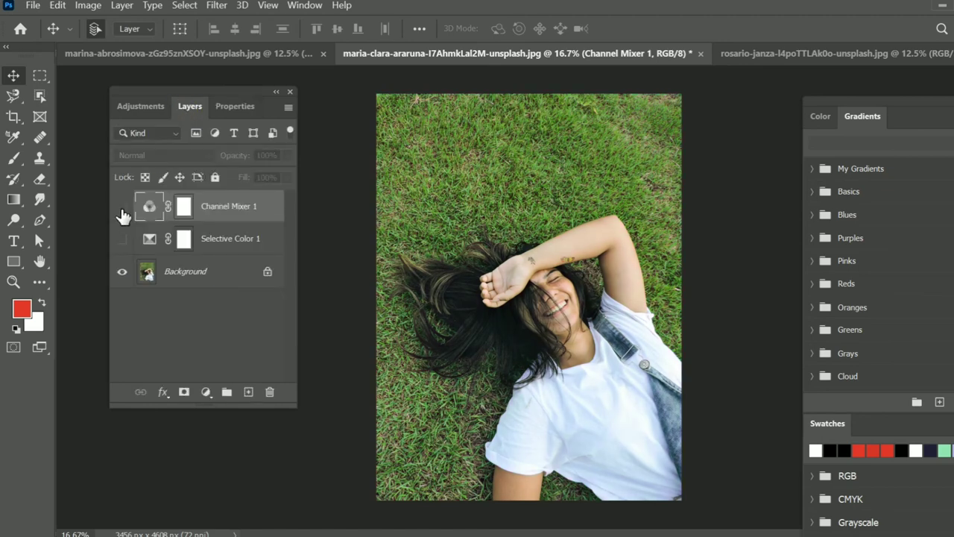
click(122, 206)
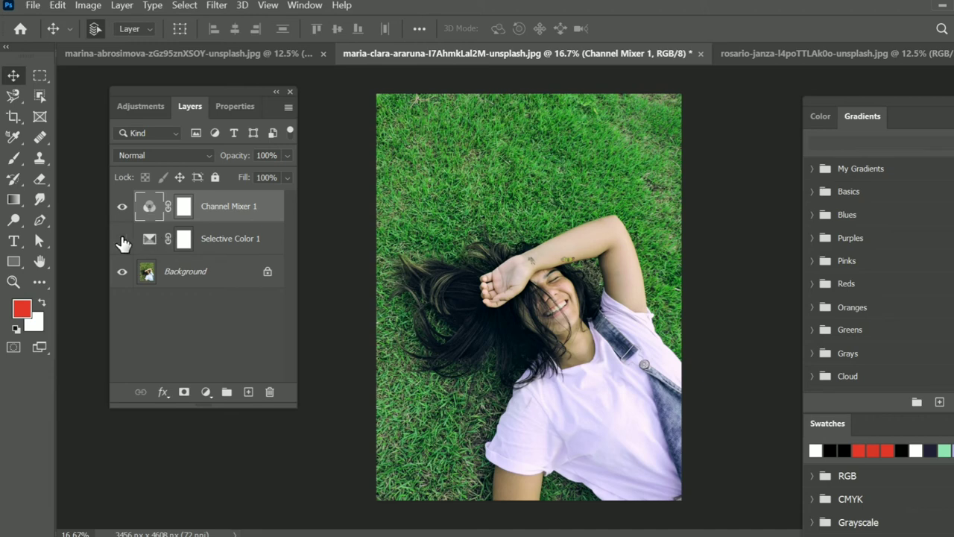
click(122, 206)
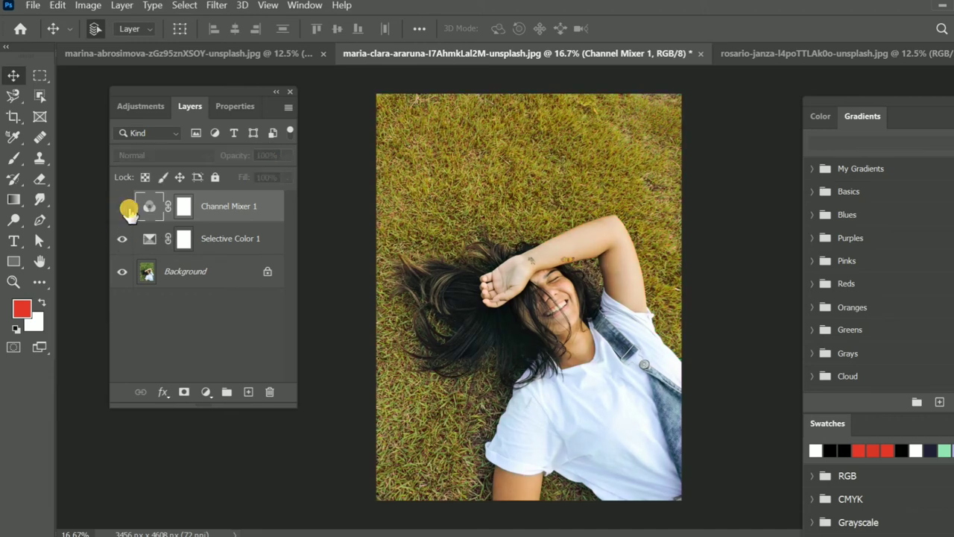
Step: Copy Selective Color 1 and paste it into the rosario-janza feet-on-grass photo
click(238, 245)
key(ctrl+c)
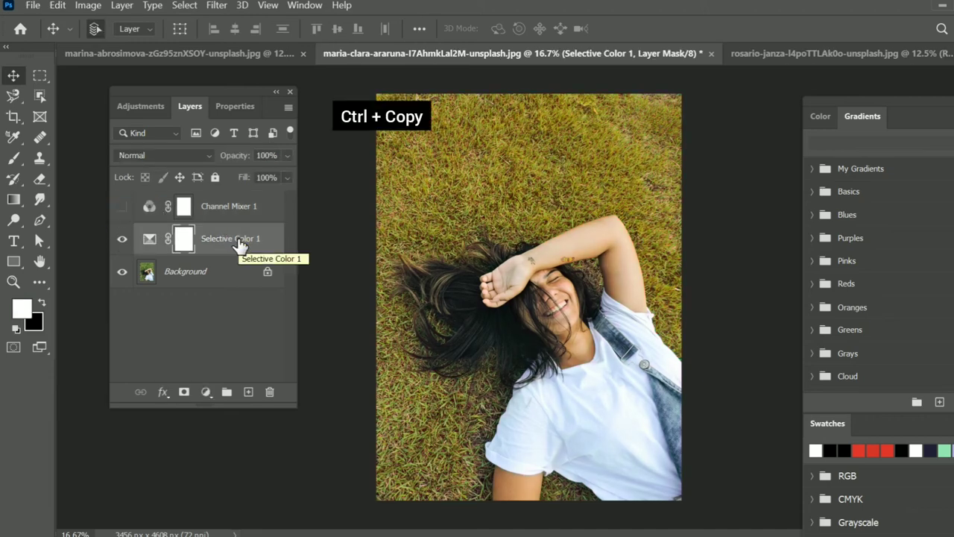
click(753, 53)
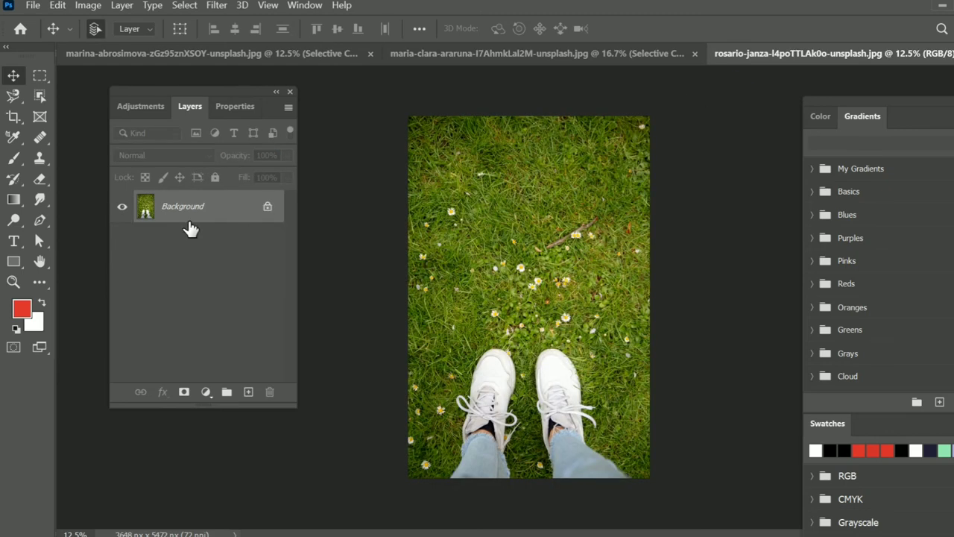
key(ctrl+v)
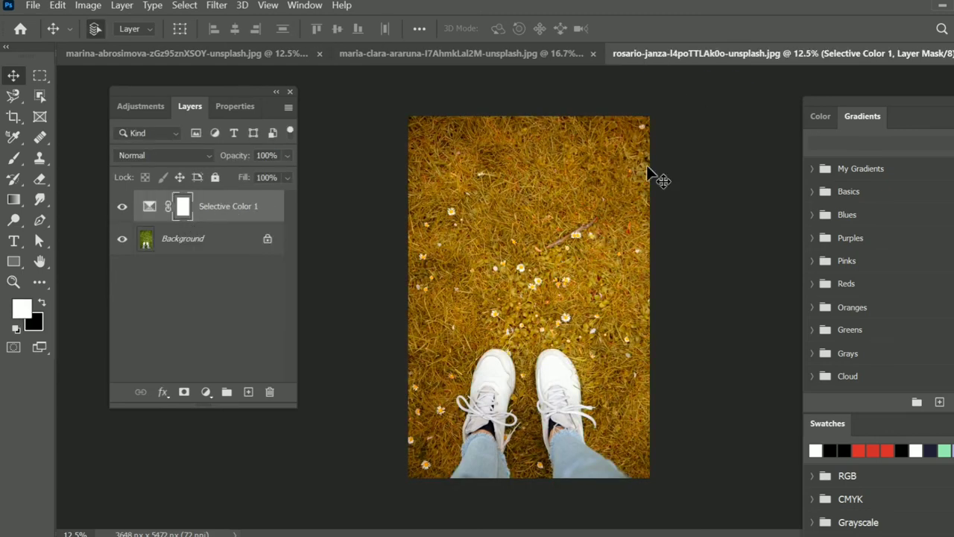
Step: Open the pasted Selective Color settings and adjust the Greens' Cyan and Magenta, dropping Yellow to −2
double_click(150, 209)
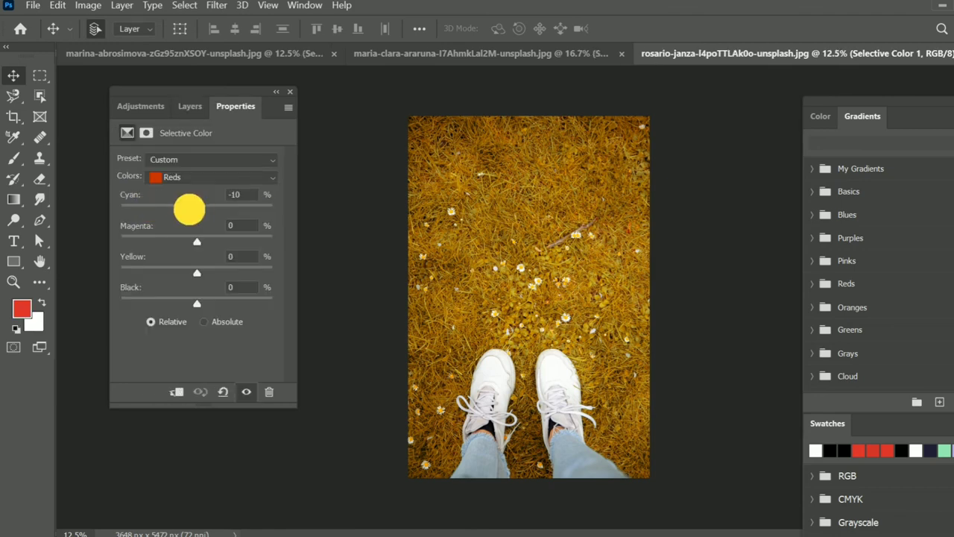
click(220, 179)
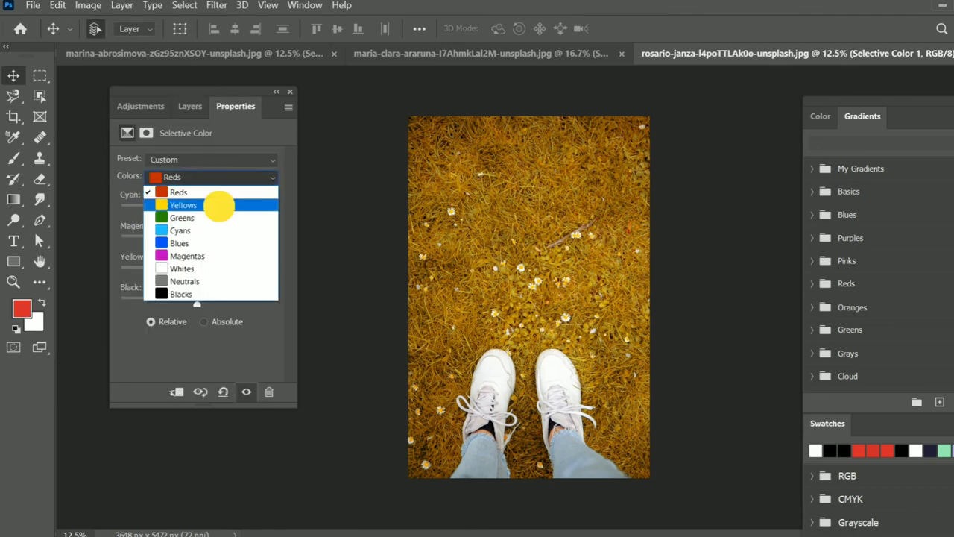
click(219, 205)
click(179, 179)
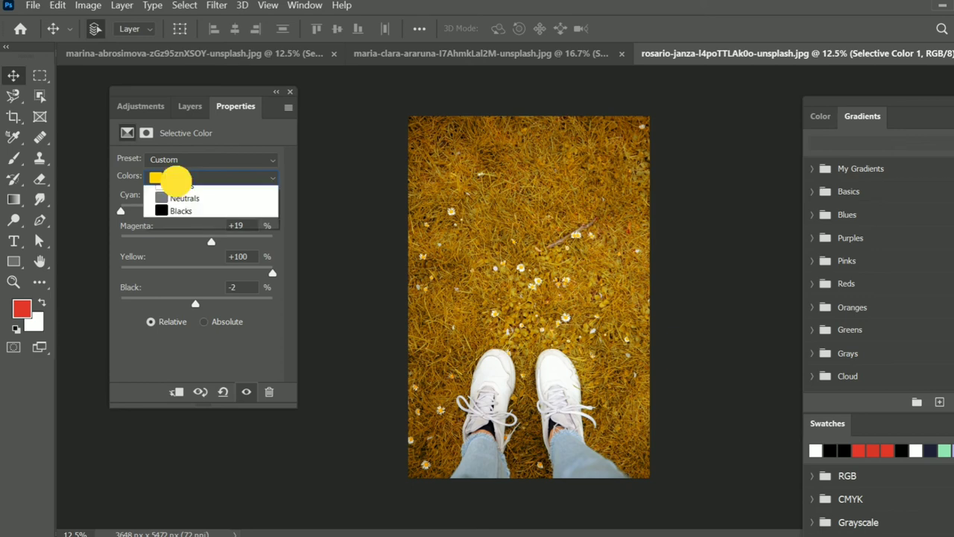
click(186, 215)
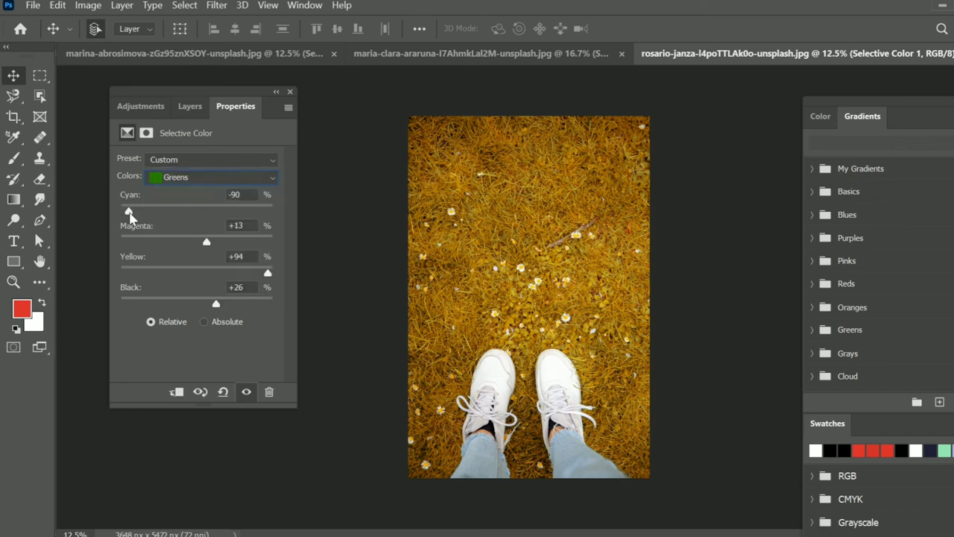
drag(129, 212, 195, 209)
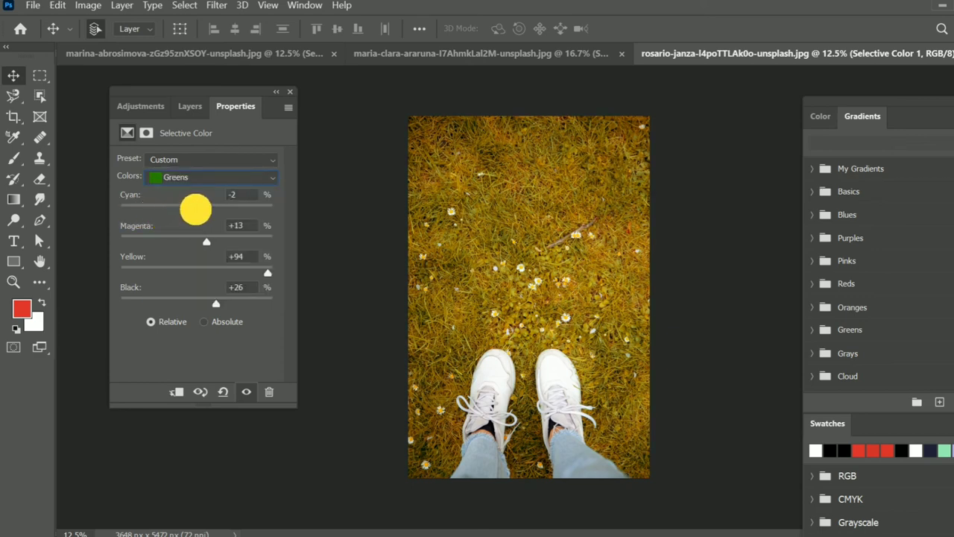
drag(206, 241, 206, 243)
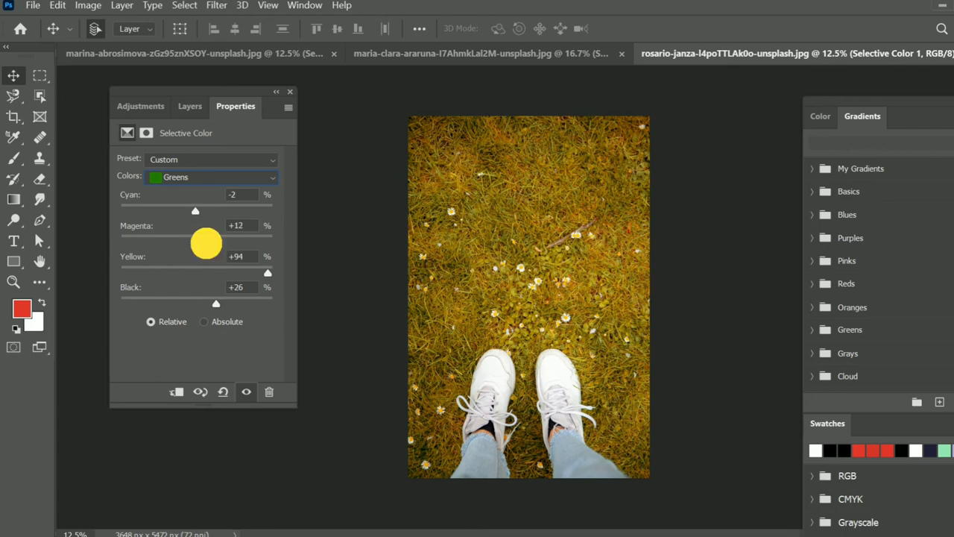
drag(268, 273, 199, 273)
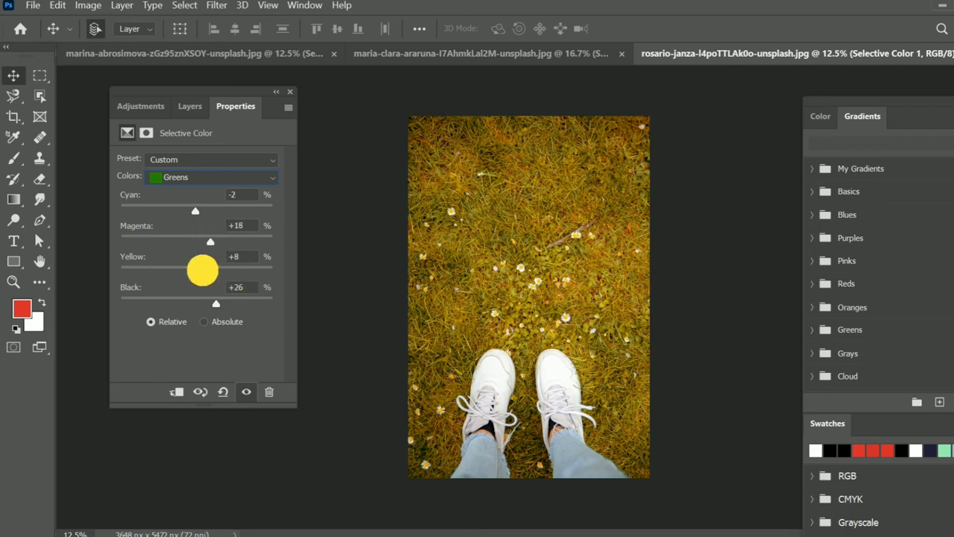
Step: Set the Yellows to Cyan −100 and Yellow +72
drag(121, 211, 139, 211)
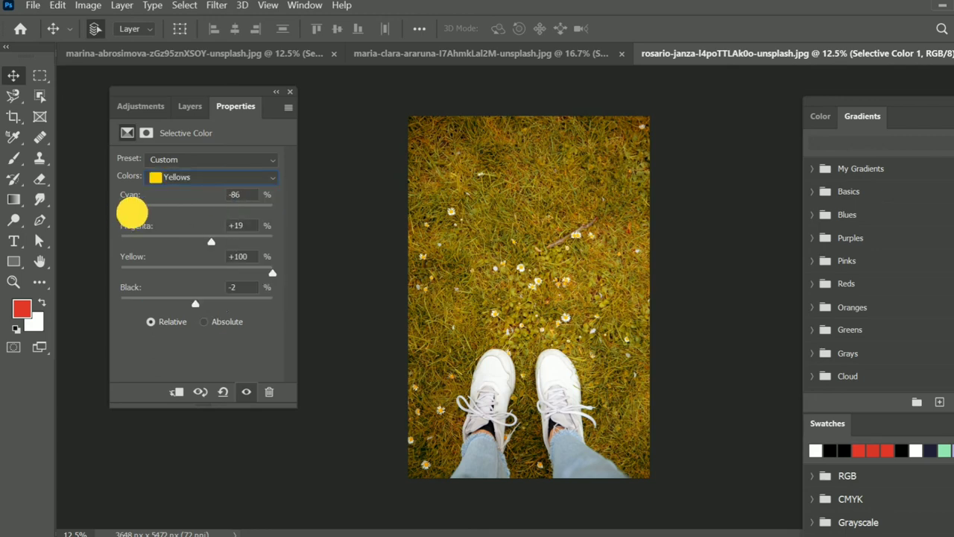
click(269, 276)
drag(270, 276, 251, 277)
click(190, 106)
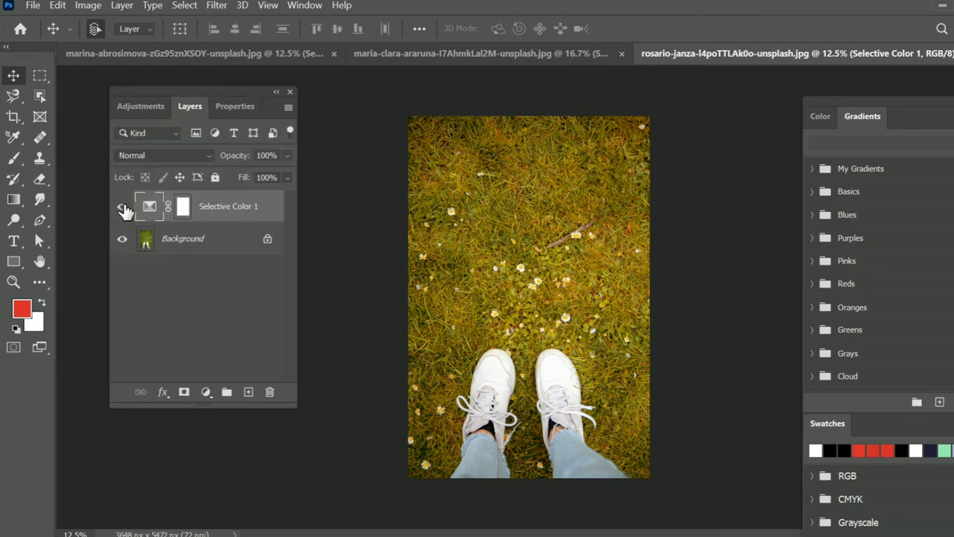
click(149, 206)
drag(141, 211, 121, 211)
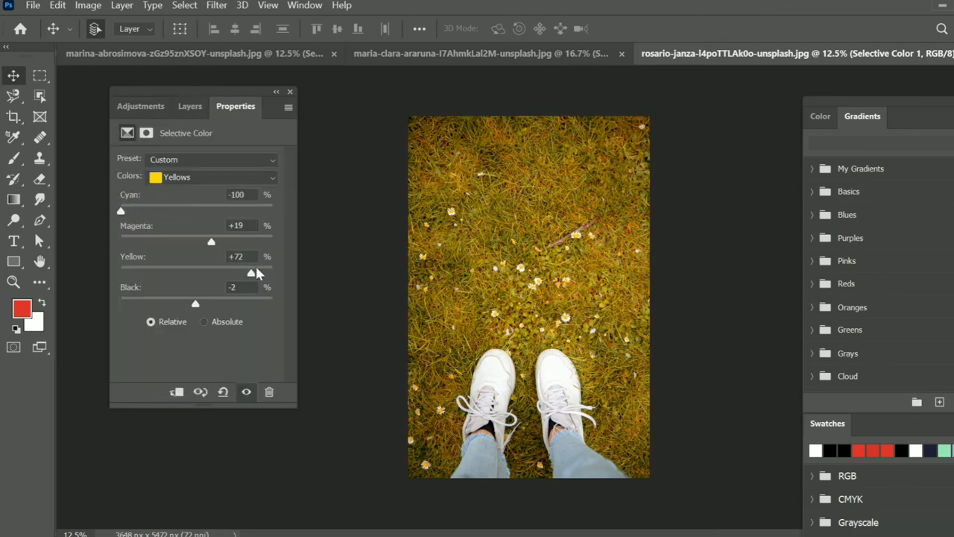
drag(256, 273, 273, 273)
Step: Raise Black in the Greens to +34
click(207, 179)
click(187, 209)
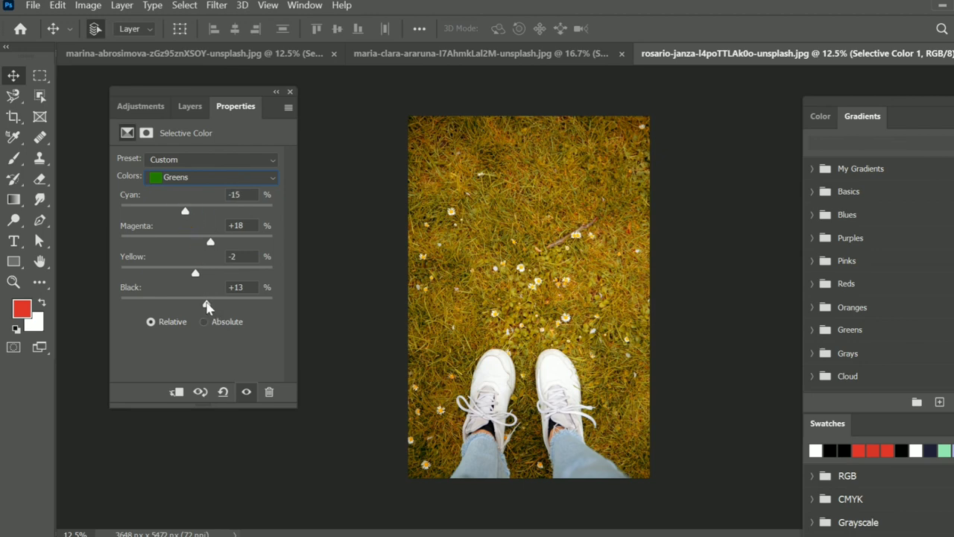
mouse_move(207, 304)
mouse_down()
mouse_move(153, 307)
mouse_move(228, 302)
mouse_move(218, 304)
mouse_up()
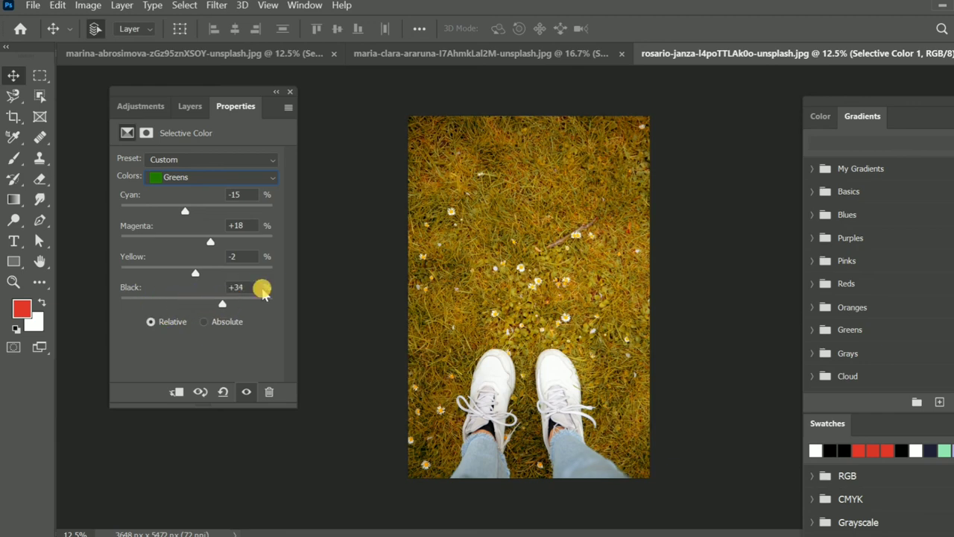
click(188, 106)
Step: Toggle Selective Color 1 off and on twice to compare, then return to the marina-abrosimova photo
click(121, 205)
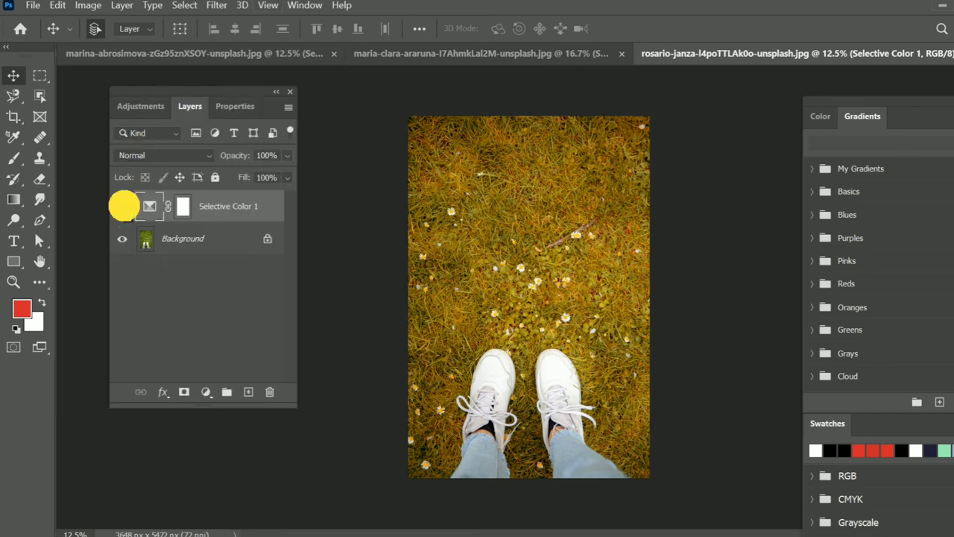
click(123, 206)
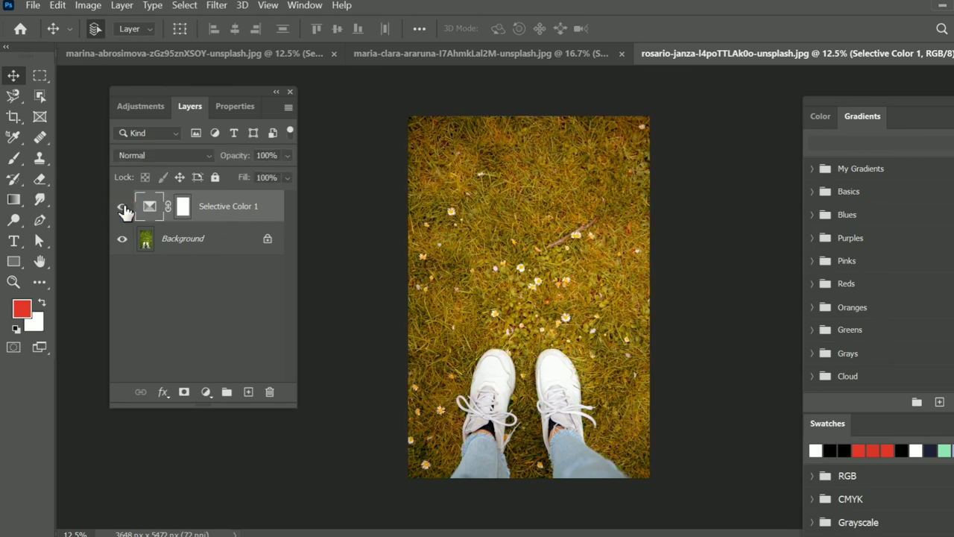
click(122, 206)
click(122, 207)
click(196, 52)
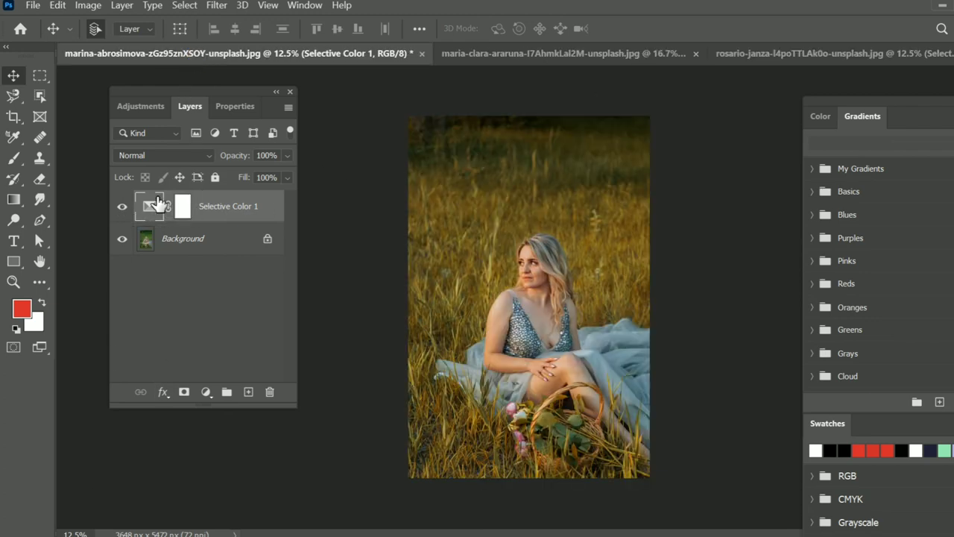